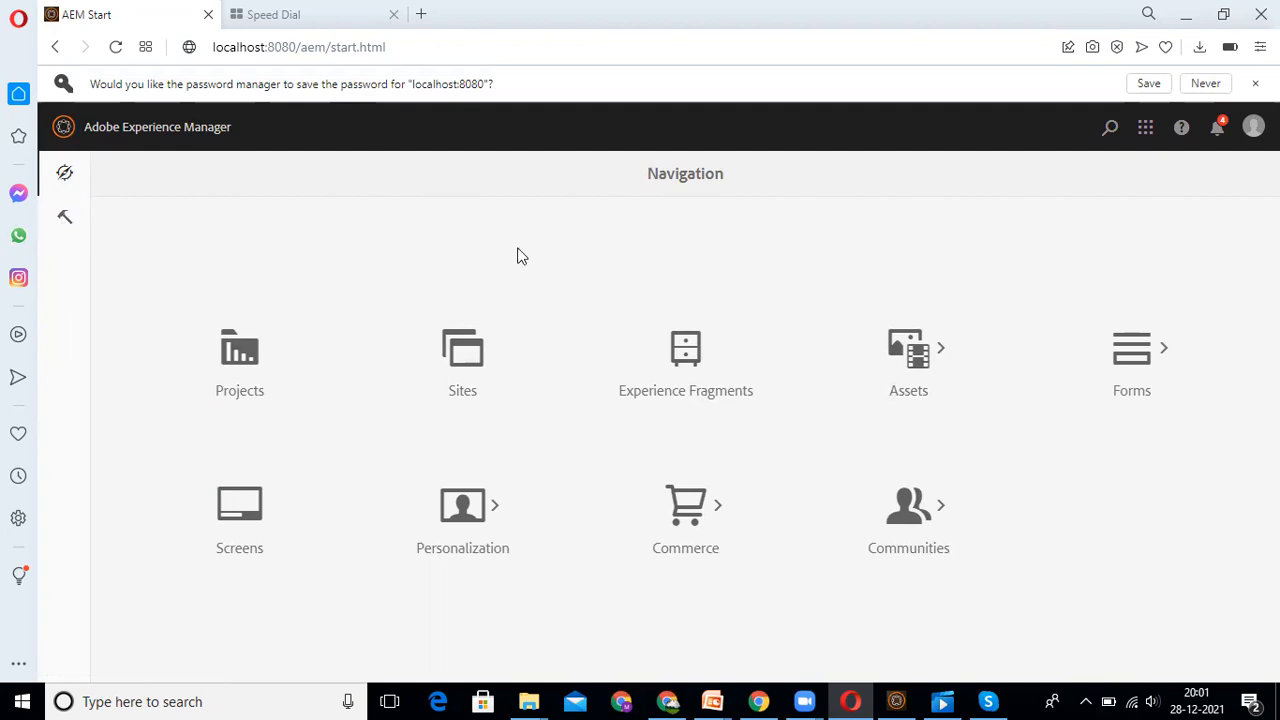
- Browse the site content to Home | BT Plc under the Root Page of BT PLC Site
click(65, 215)
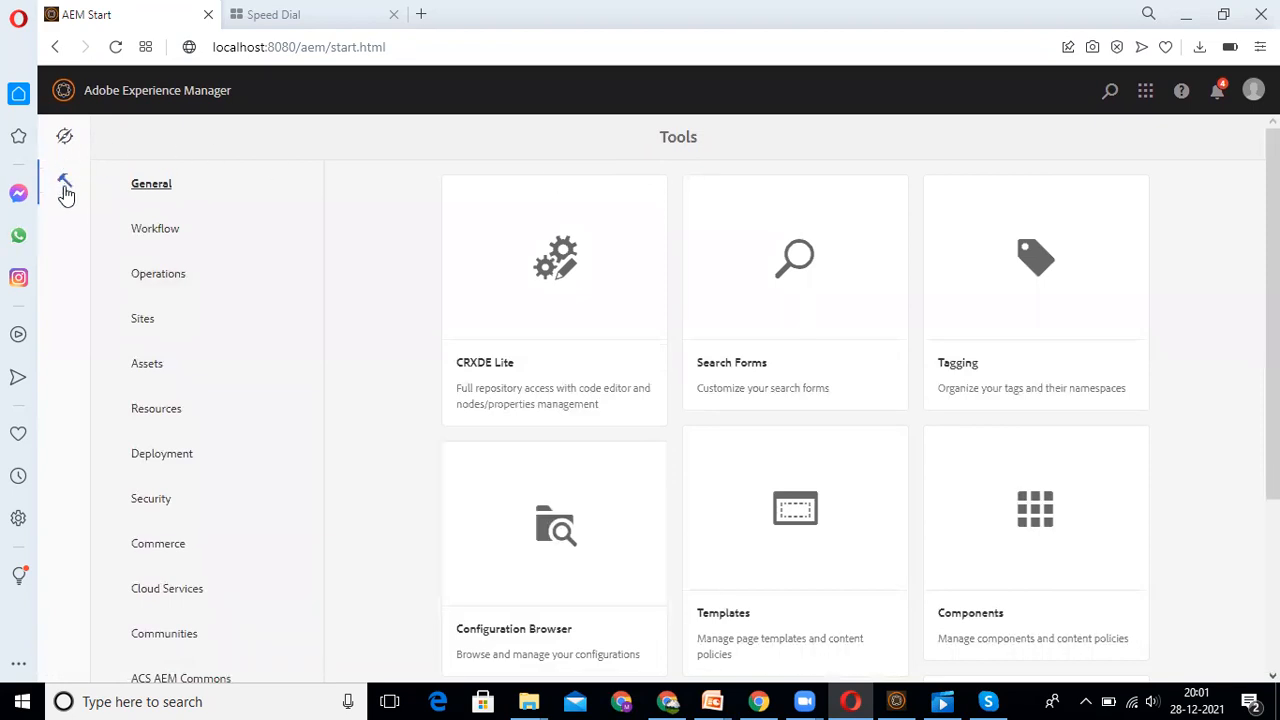
click(64, 91)
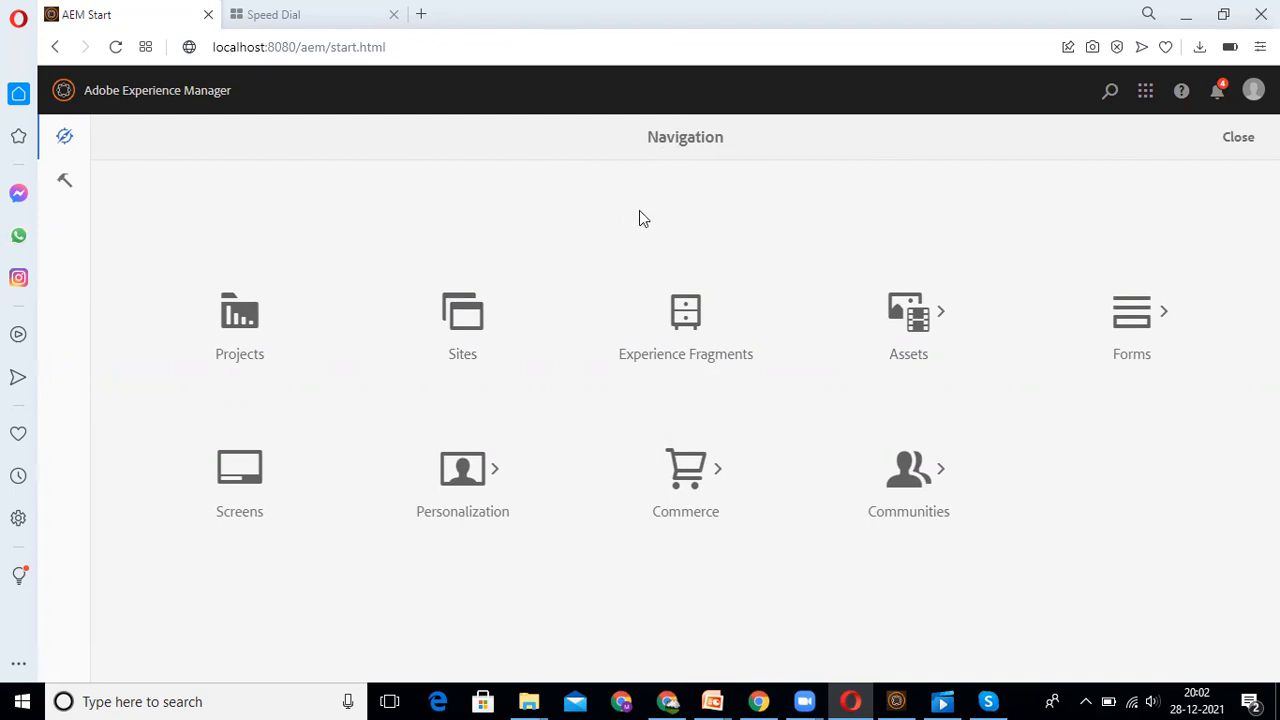
click(466, 328)
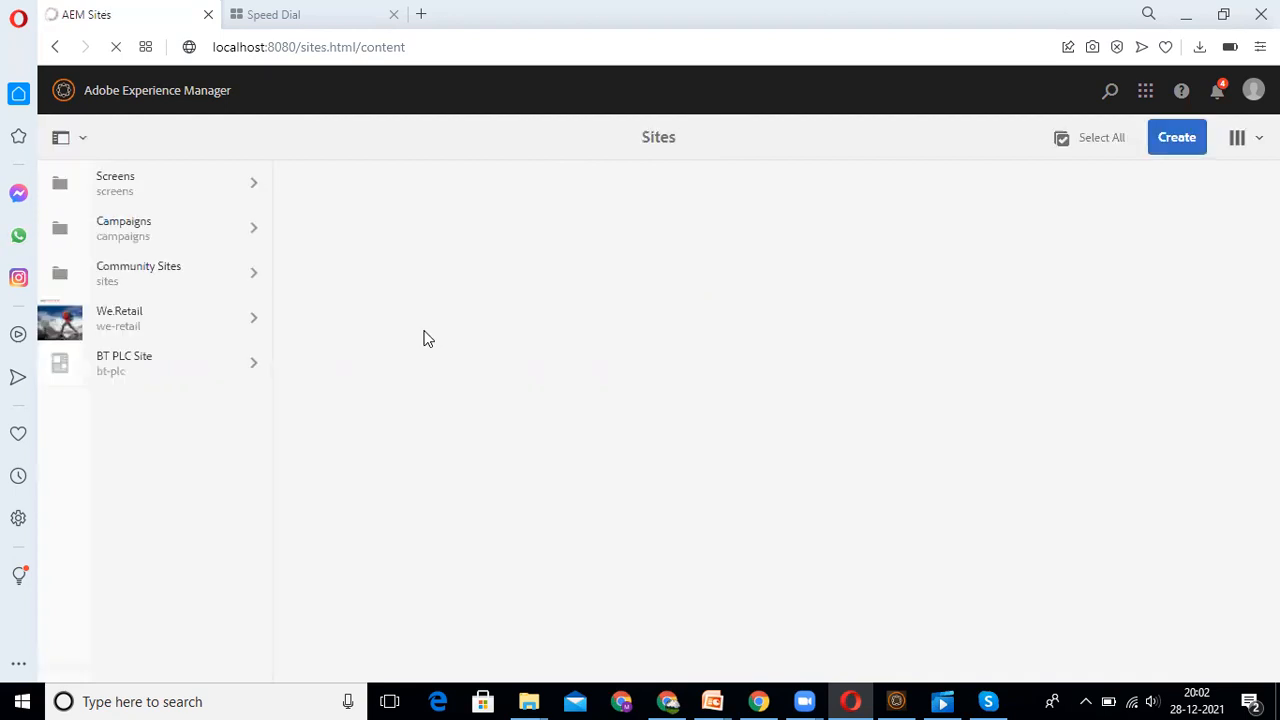
click(221, 383)
click(420, 203)
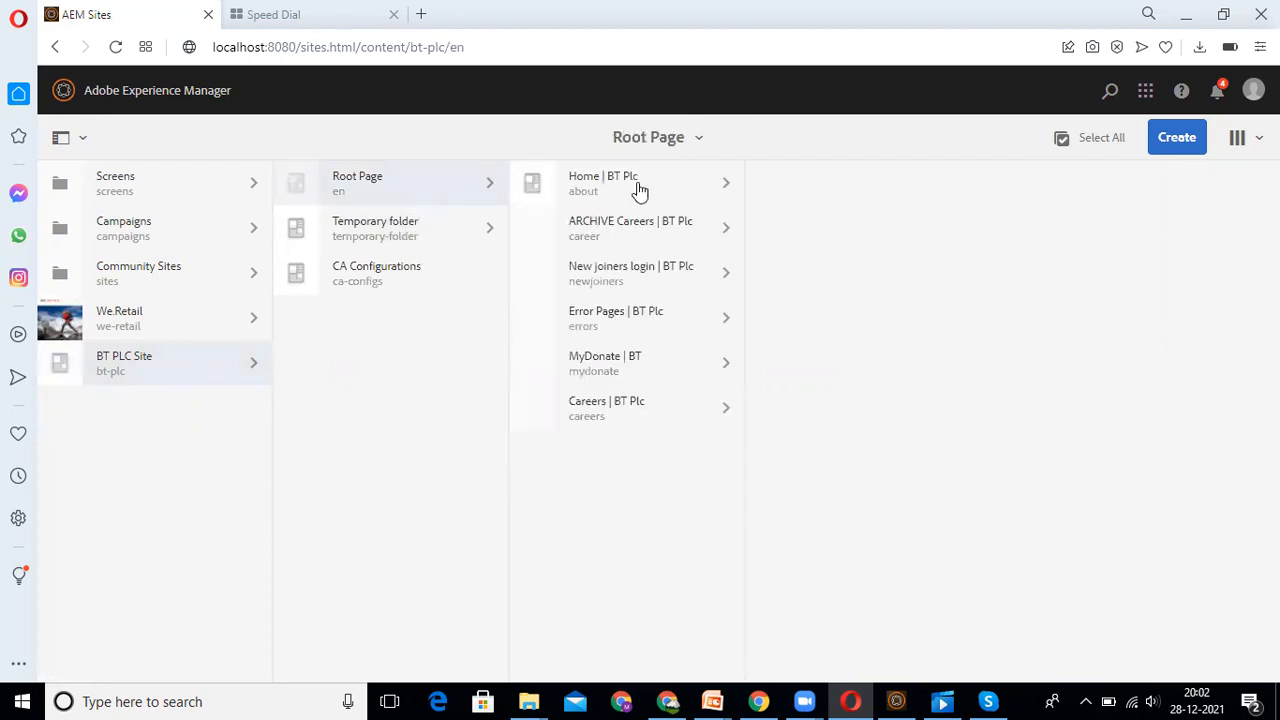
click(641, 187)
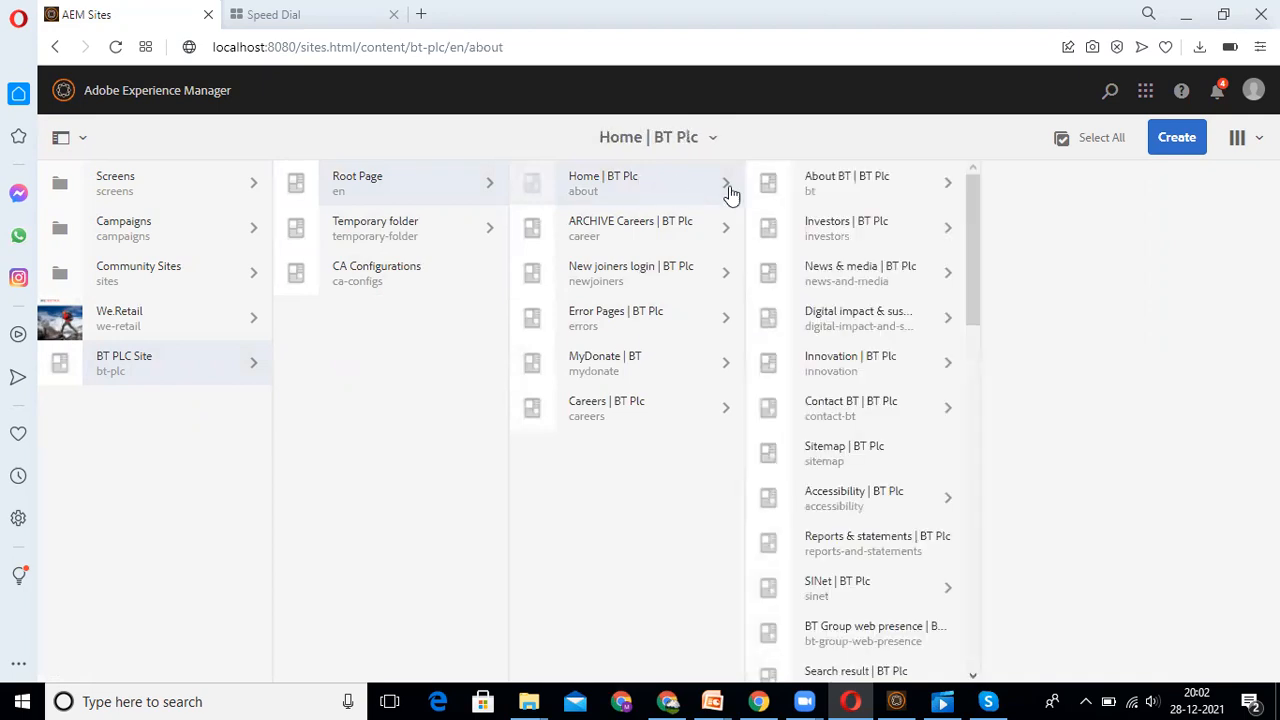
- Start a new page under Home | BT Plc using the Generic Content Page template and proceed to its properties
click(1183, 148)
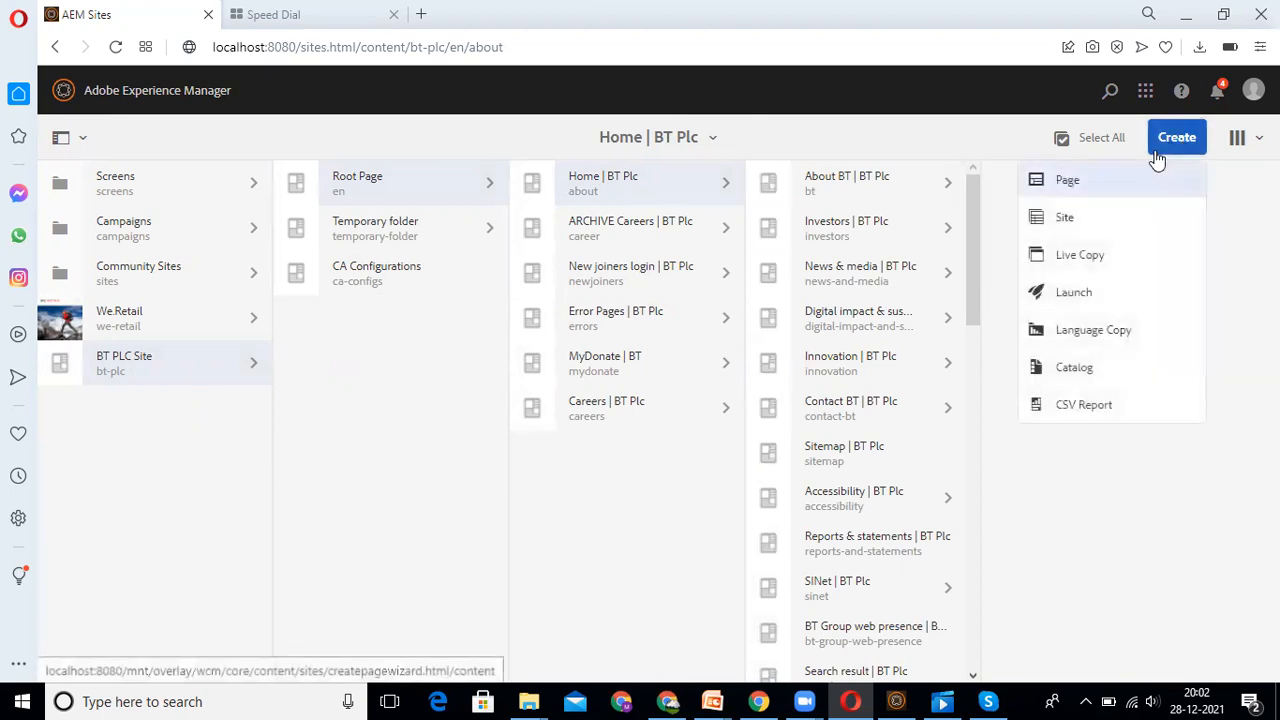
click(1094, 186)
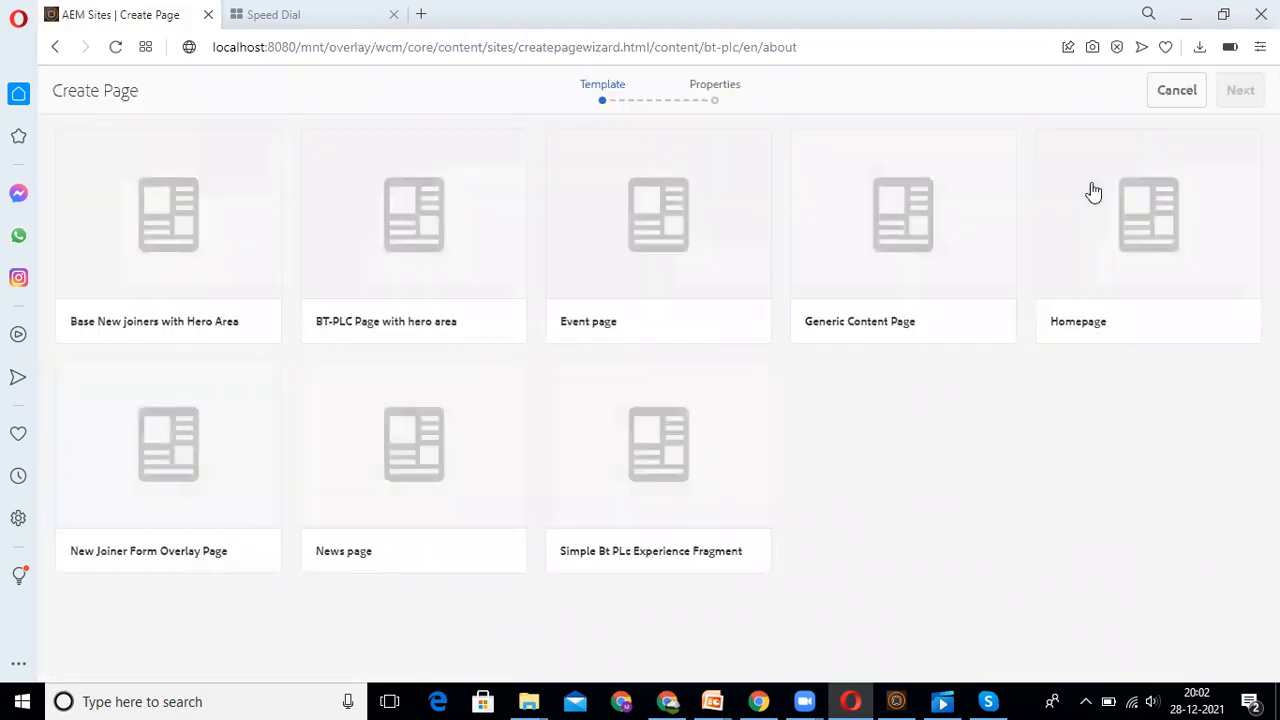
click(905, 246)
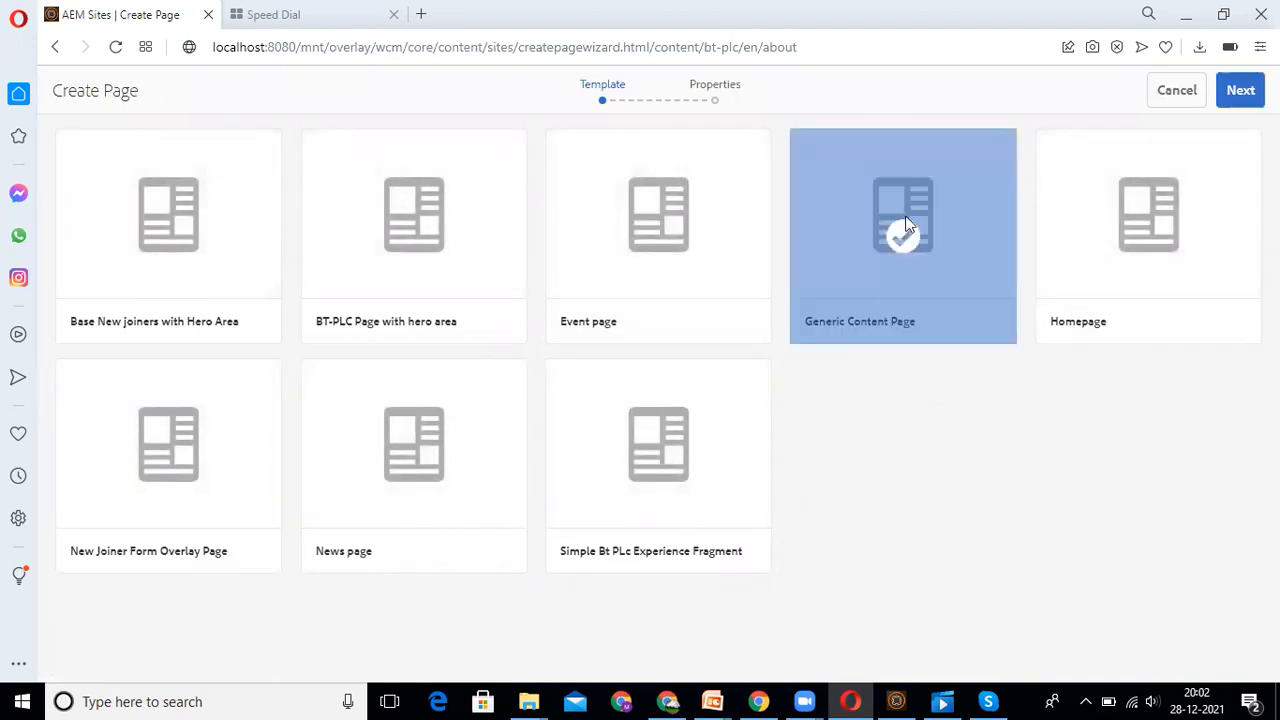
click(1241, 92)
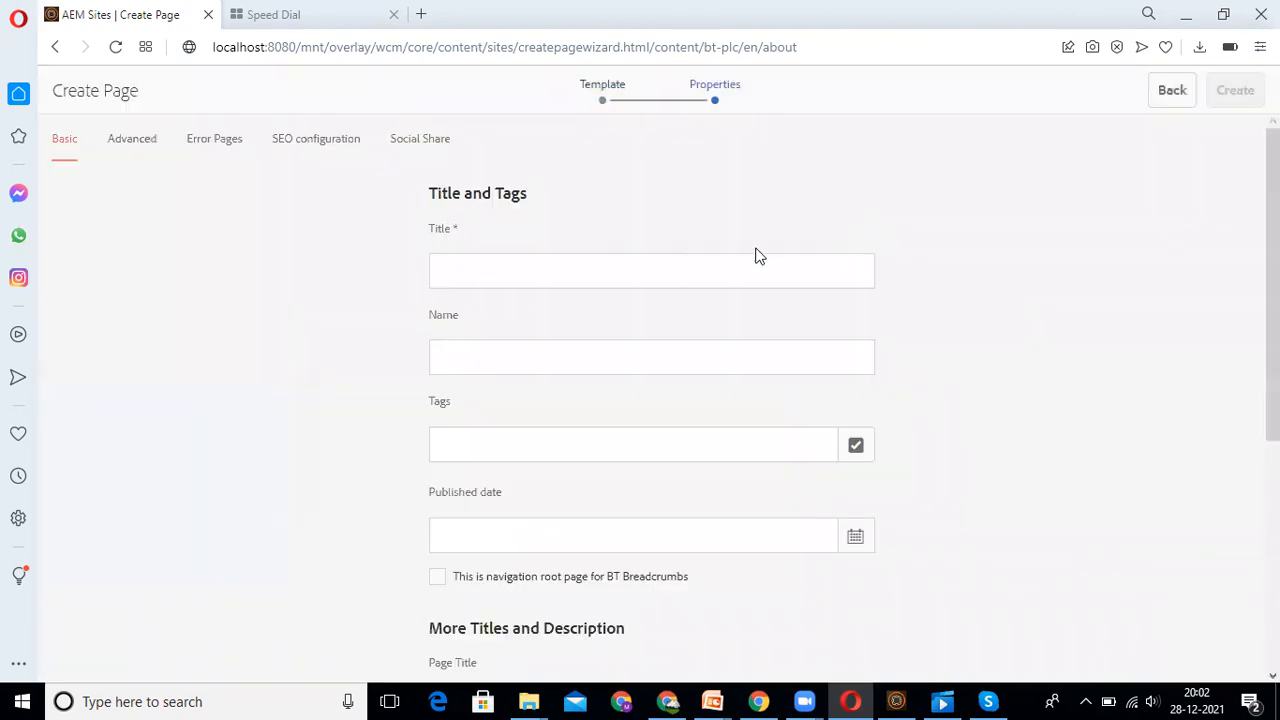
- Set the new page's title to "sample pages" and exclude the page from review
click(498, 272)
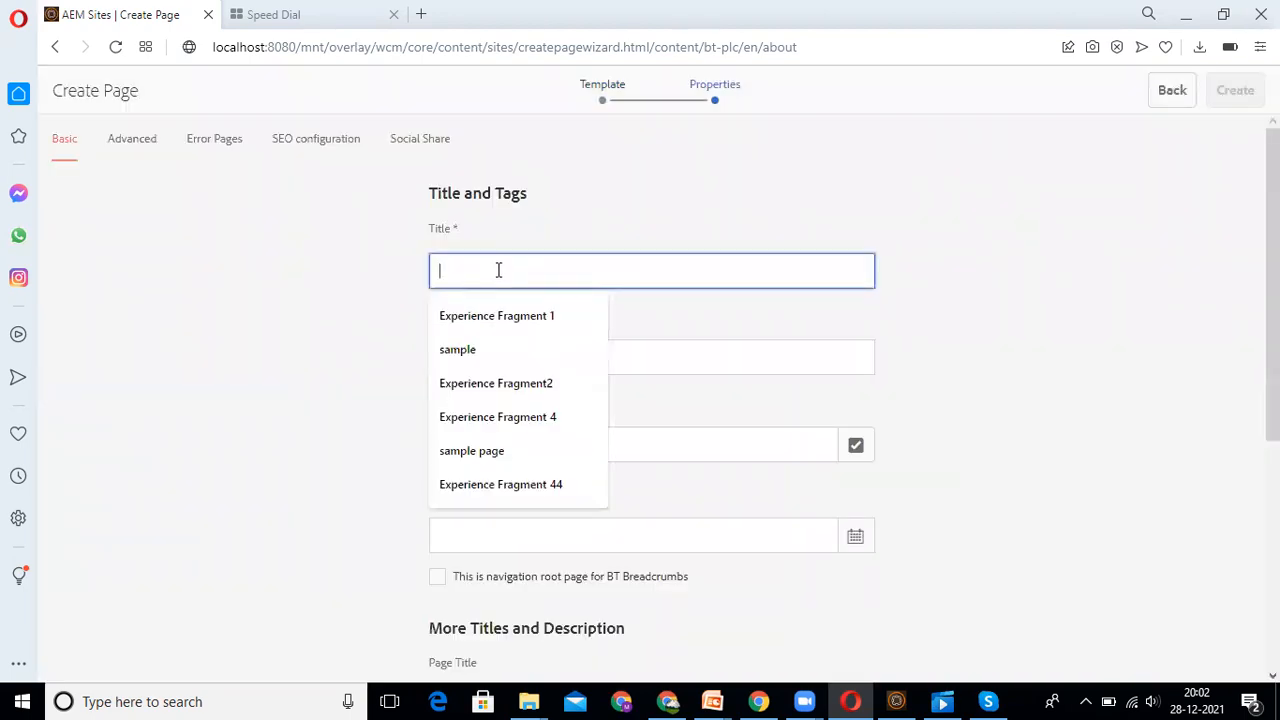
text(s)
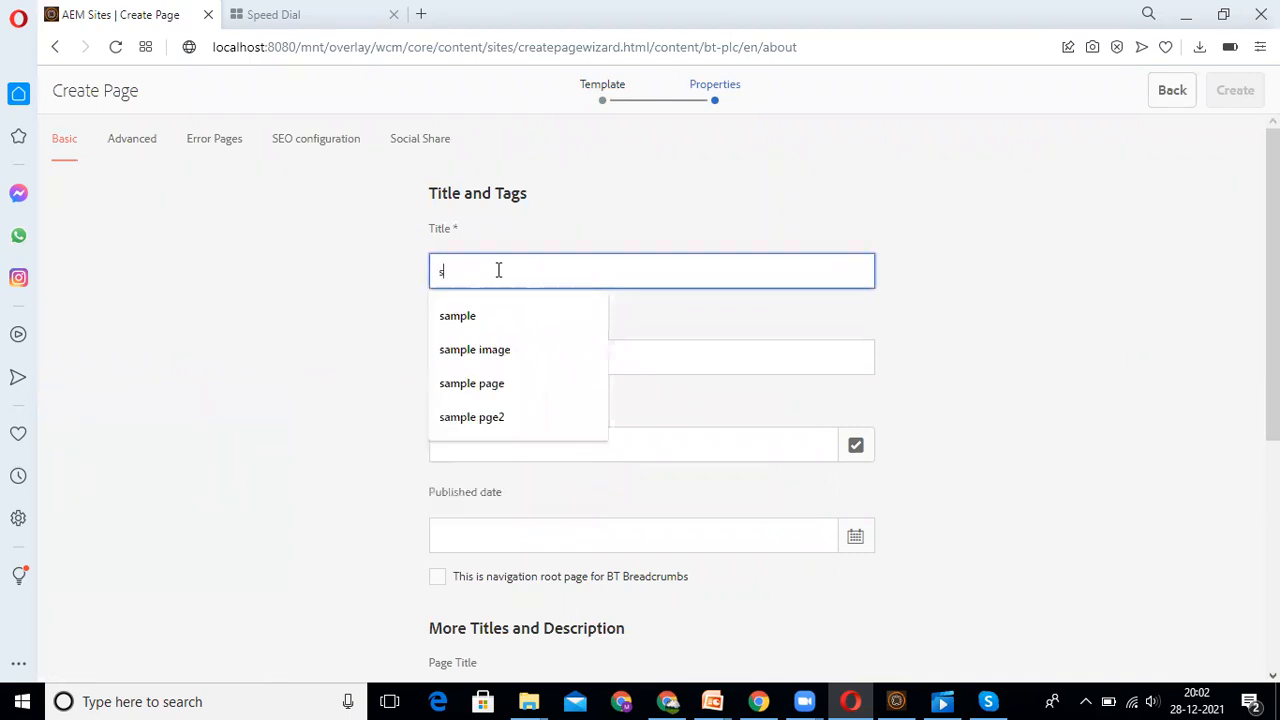
text(ample pages)
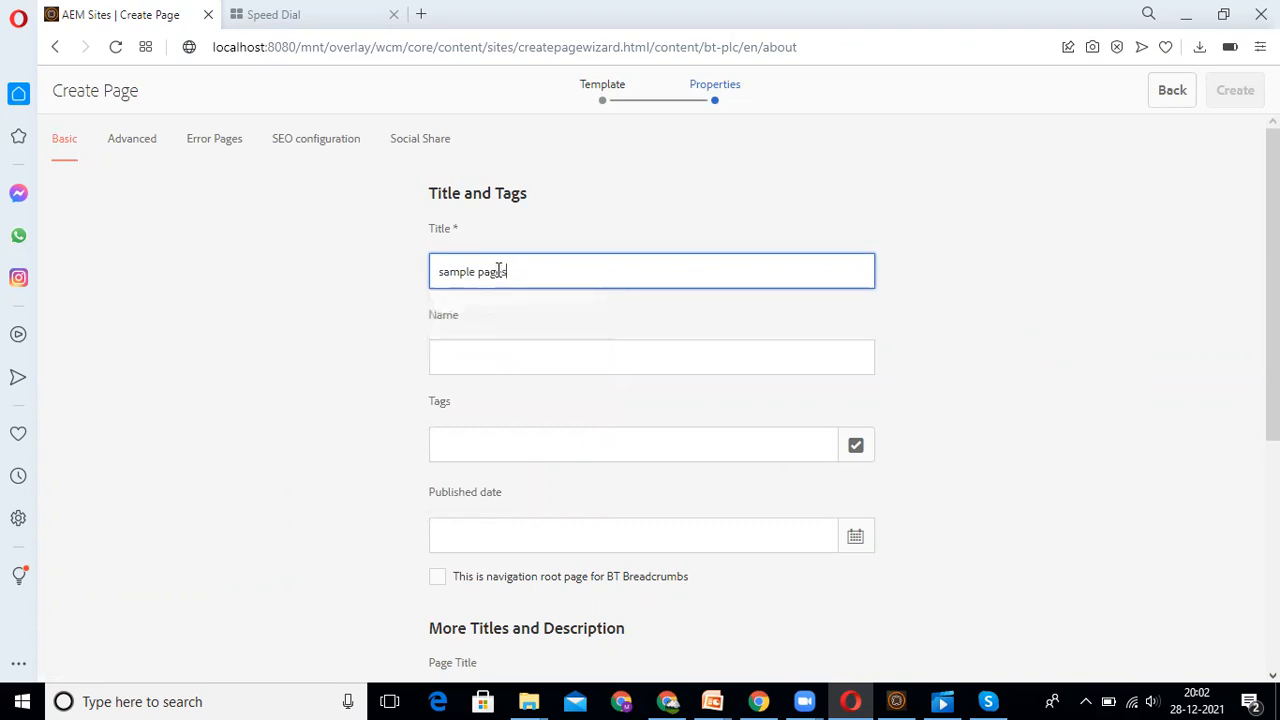
scroll(666, 485, down, 4)
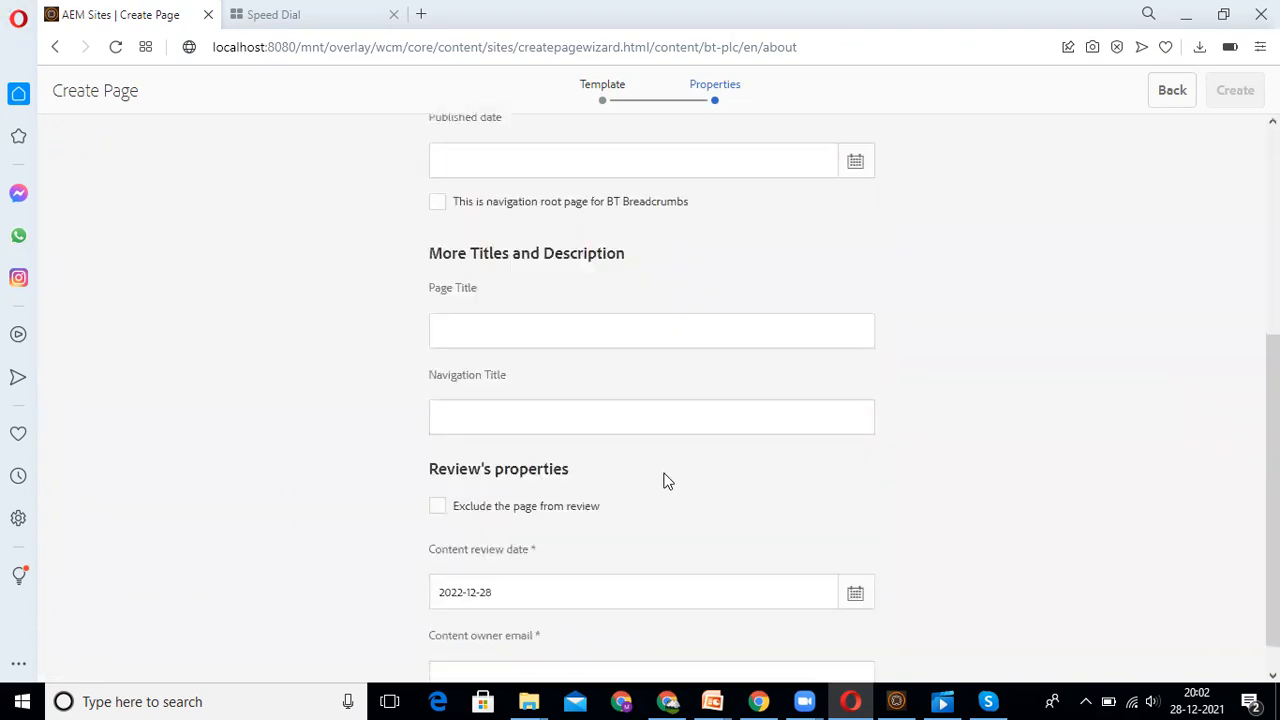
click(437, 467)
scroll(437, 467, up, 2)
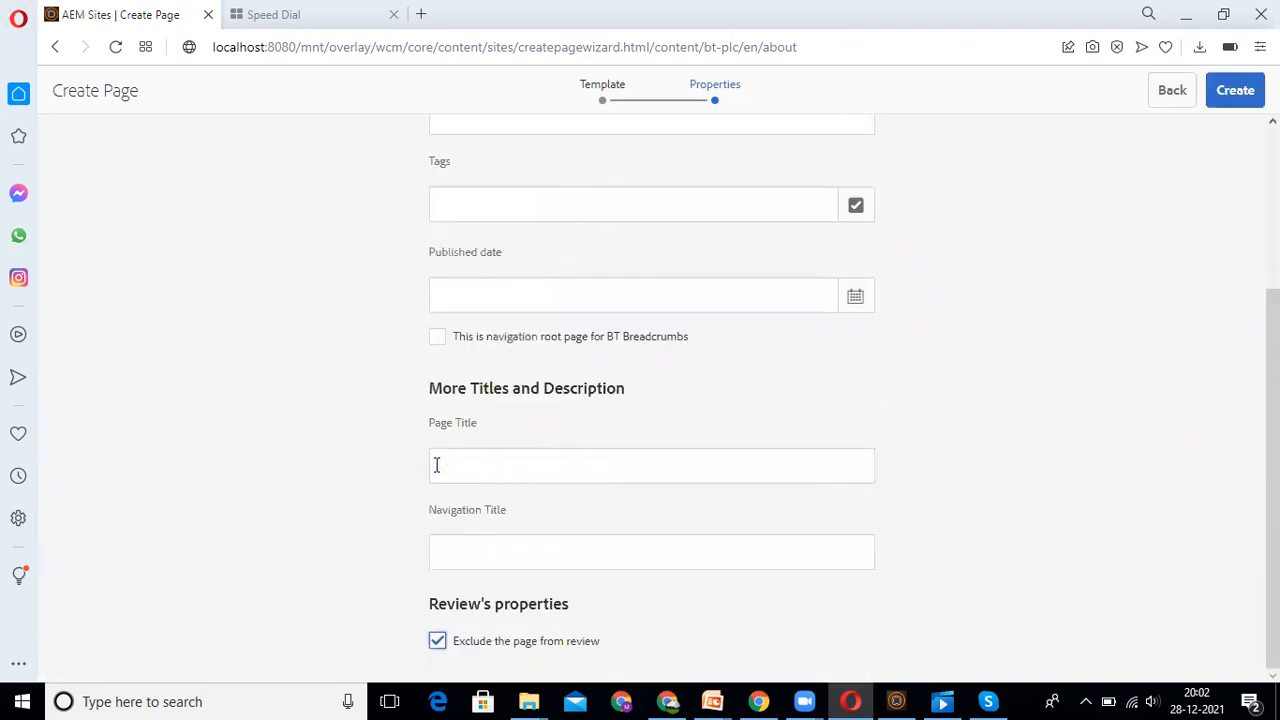
scroll(1034, 277, up, 3)
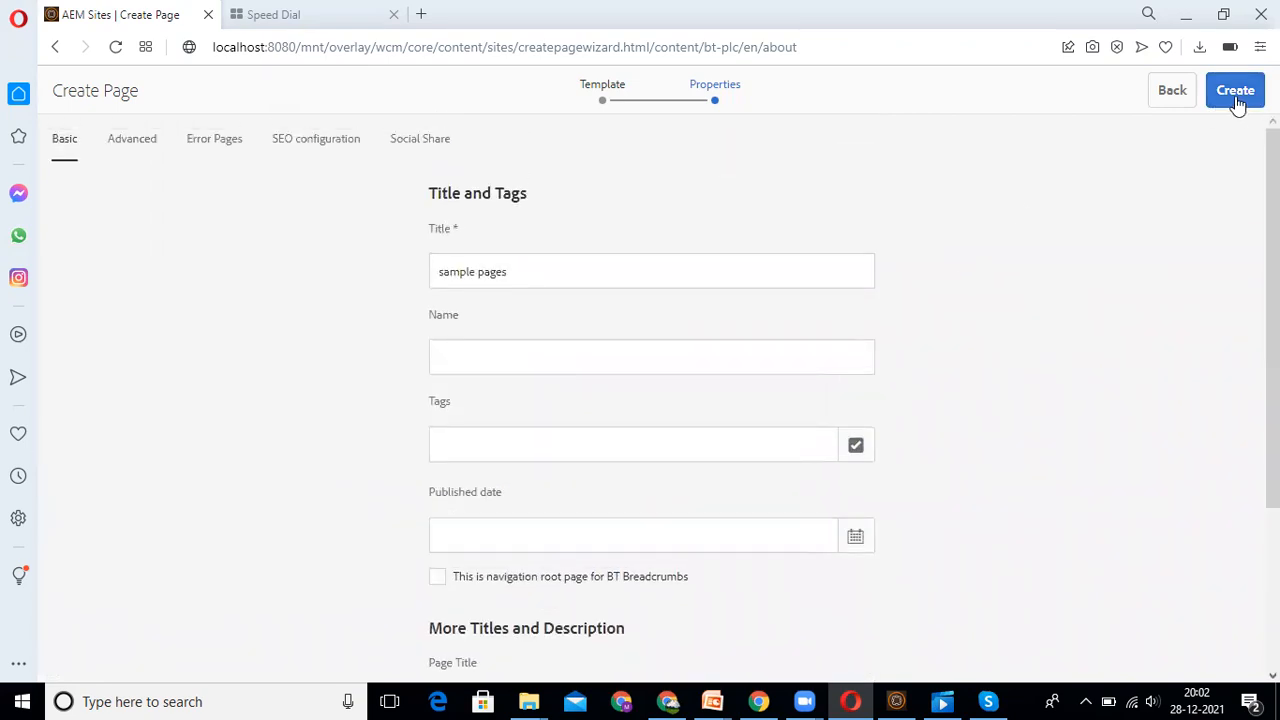
- Create the sample pages page and open it in the page editor
click(1236, 95)
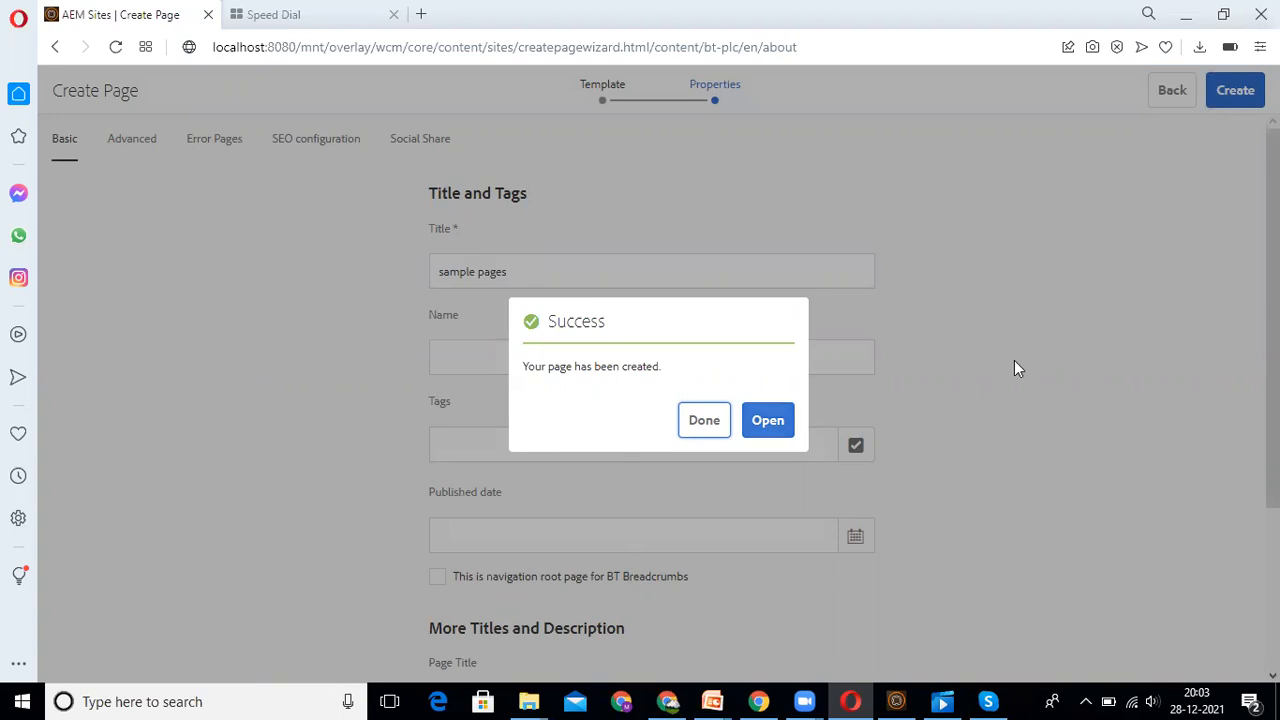
key(Tab)
key(Return)
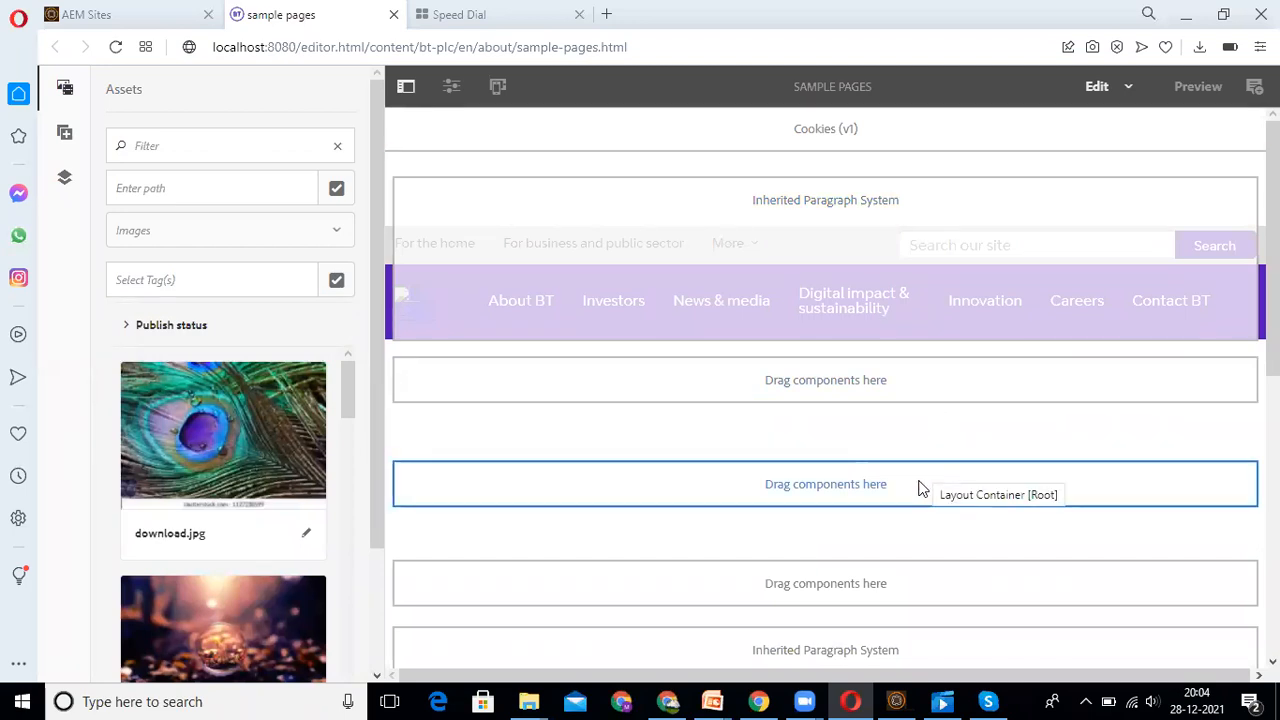
- In Edit mode, insert a BT PLC Nav component at the first empty container below the inherited header
click(1126, 93)
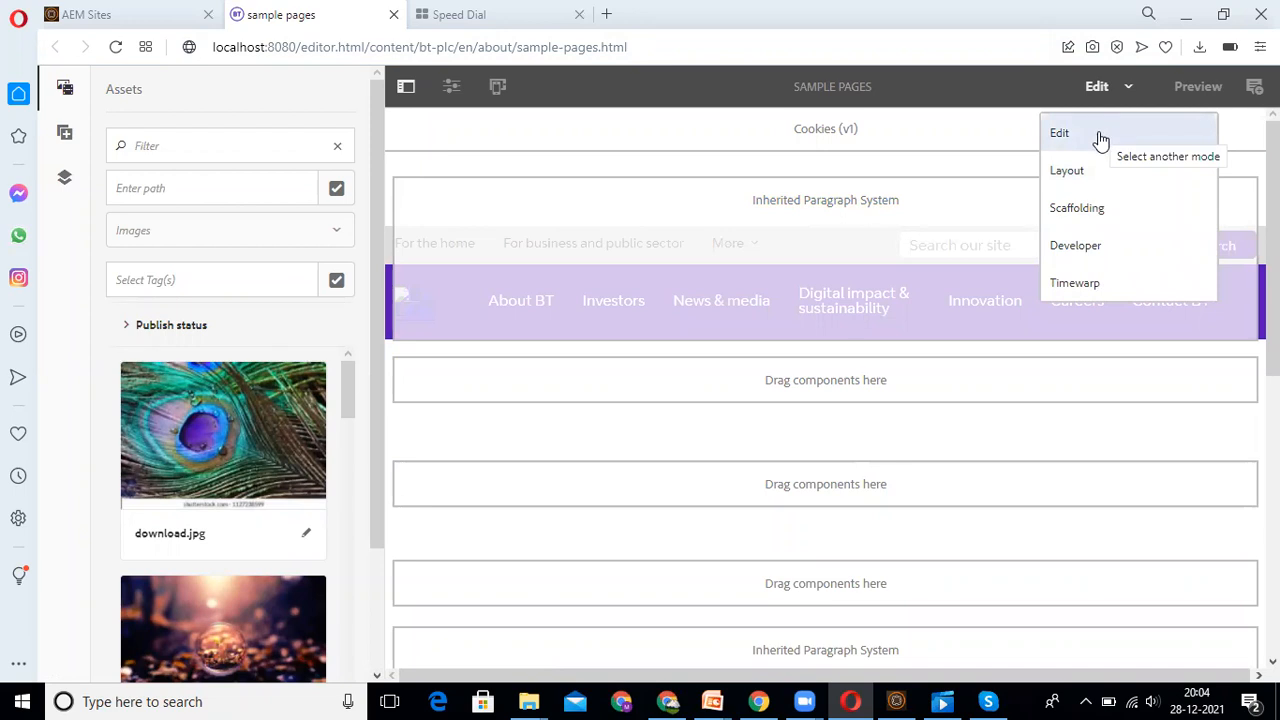
click(1100, 138)
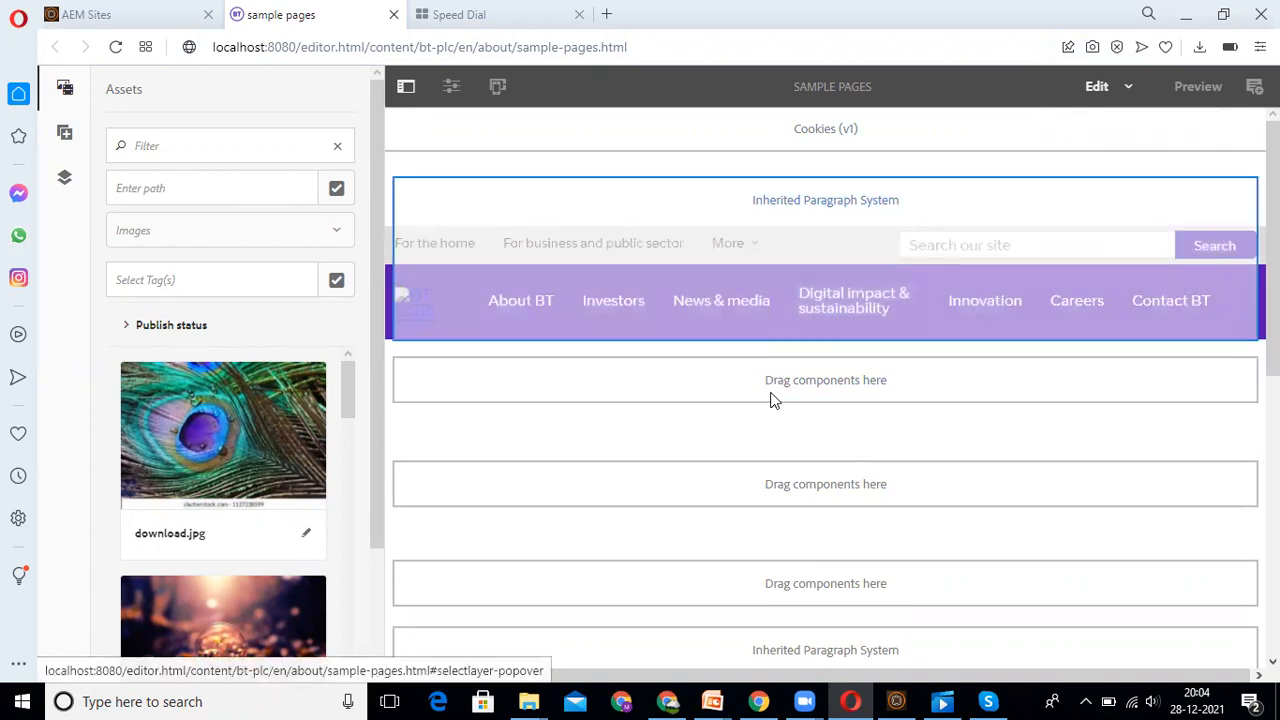
scroll(770, 455, down, 1)
scroll(866, 337, down, 1)
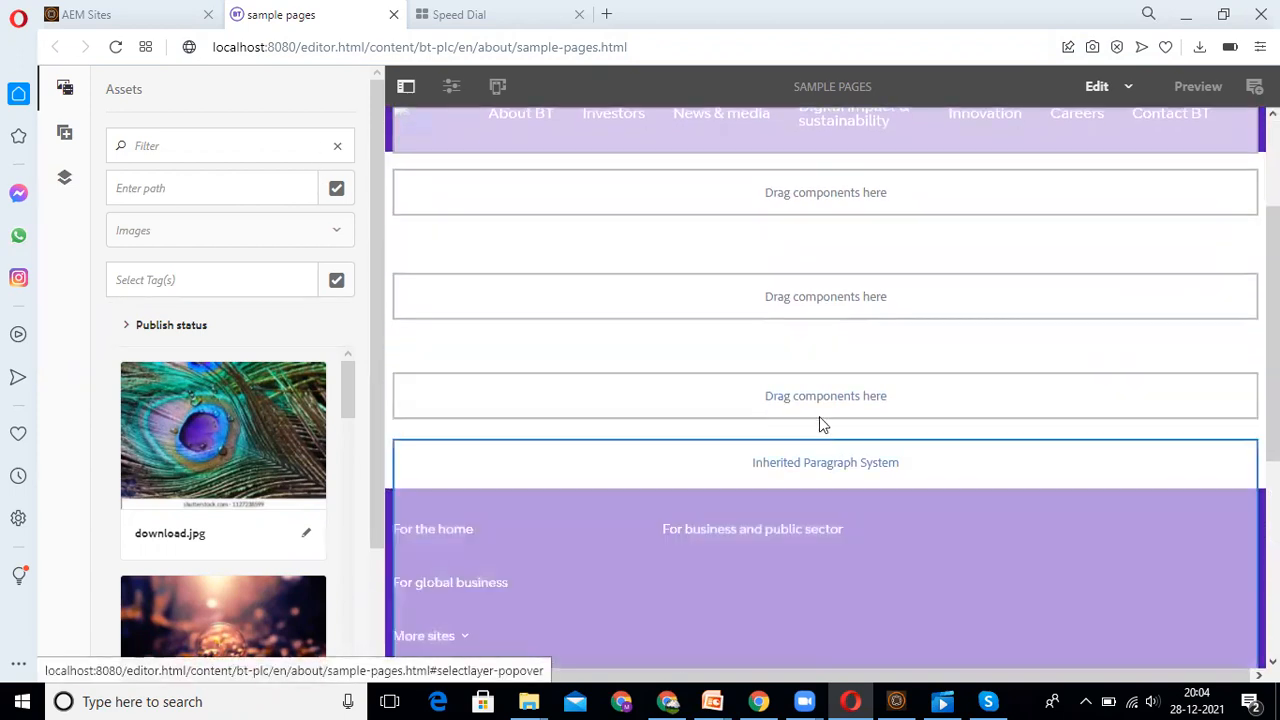
click(562, 208)
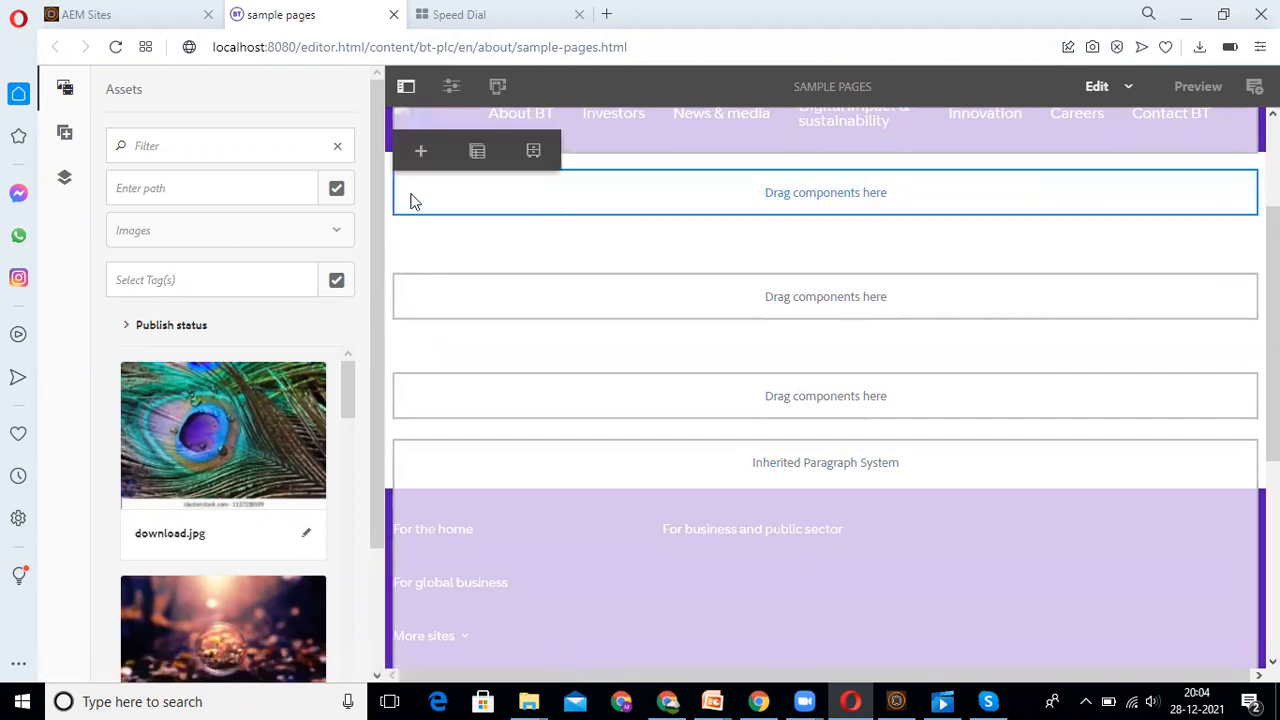
click(421, 155)
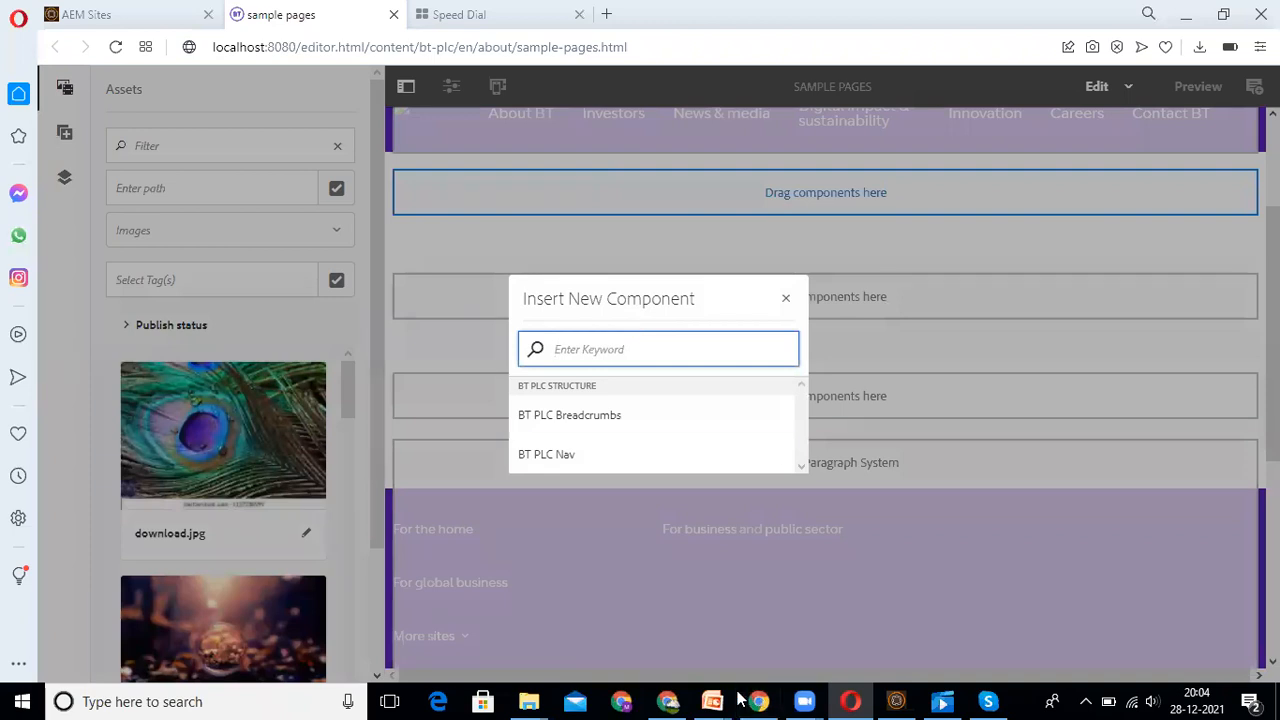
click(624, 466)
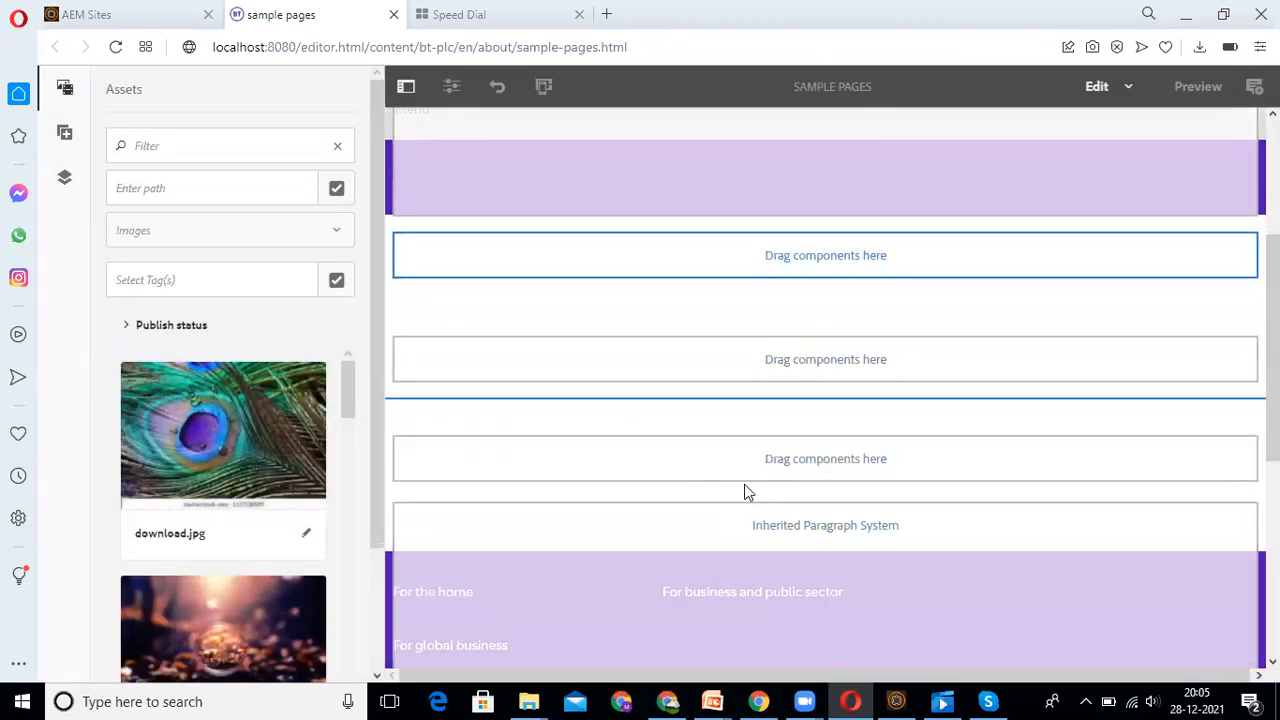
- Insert a BT PLC Footer component at the third empty container, just above the inherited footer
click(448, 453)
click(421, 417)
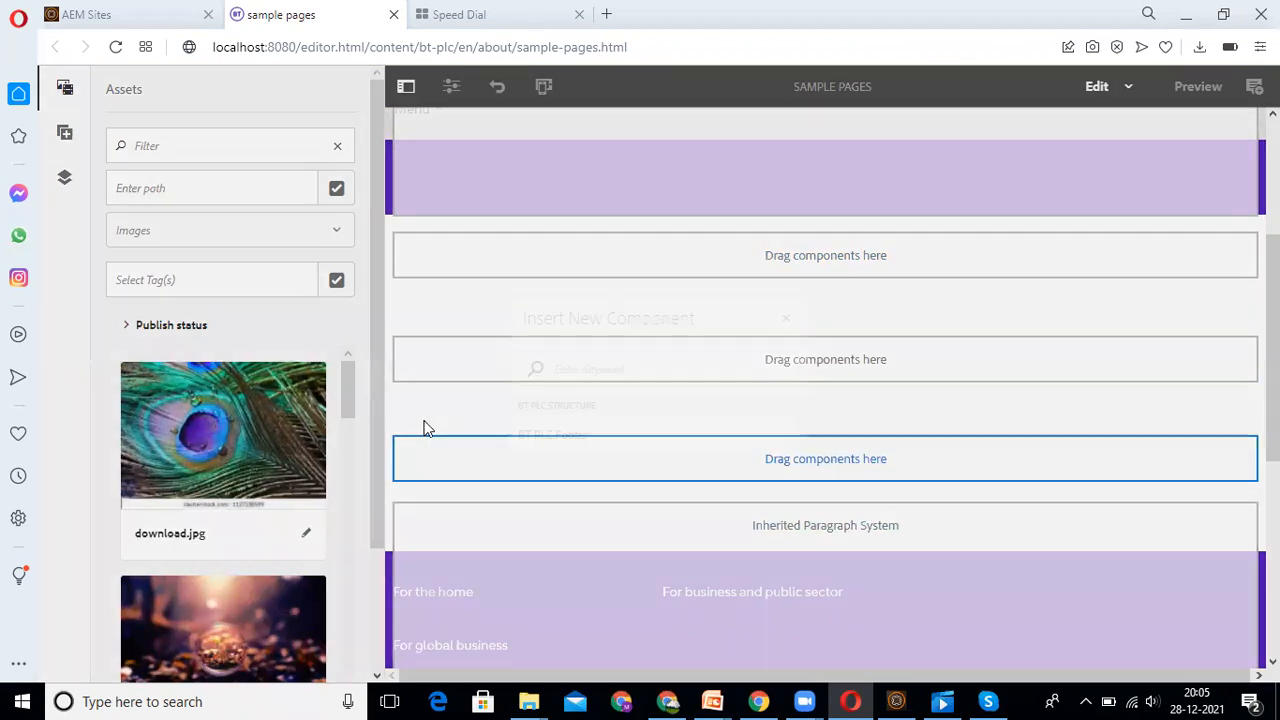
click(600, 435)
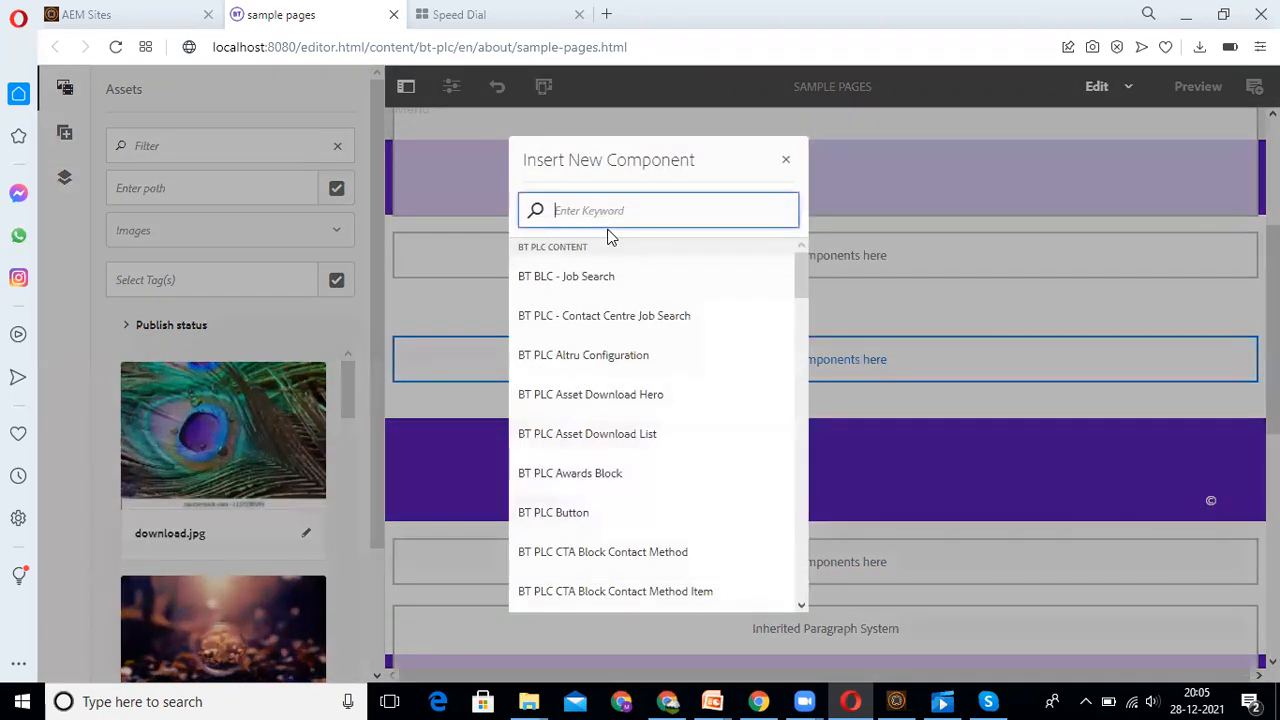
- Find the images component and insert BT PLC Images into the middle root layout container
text(imag)
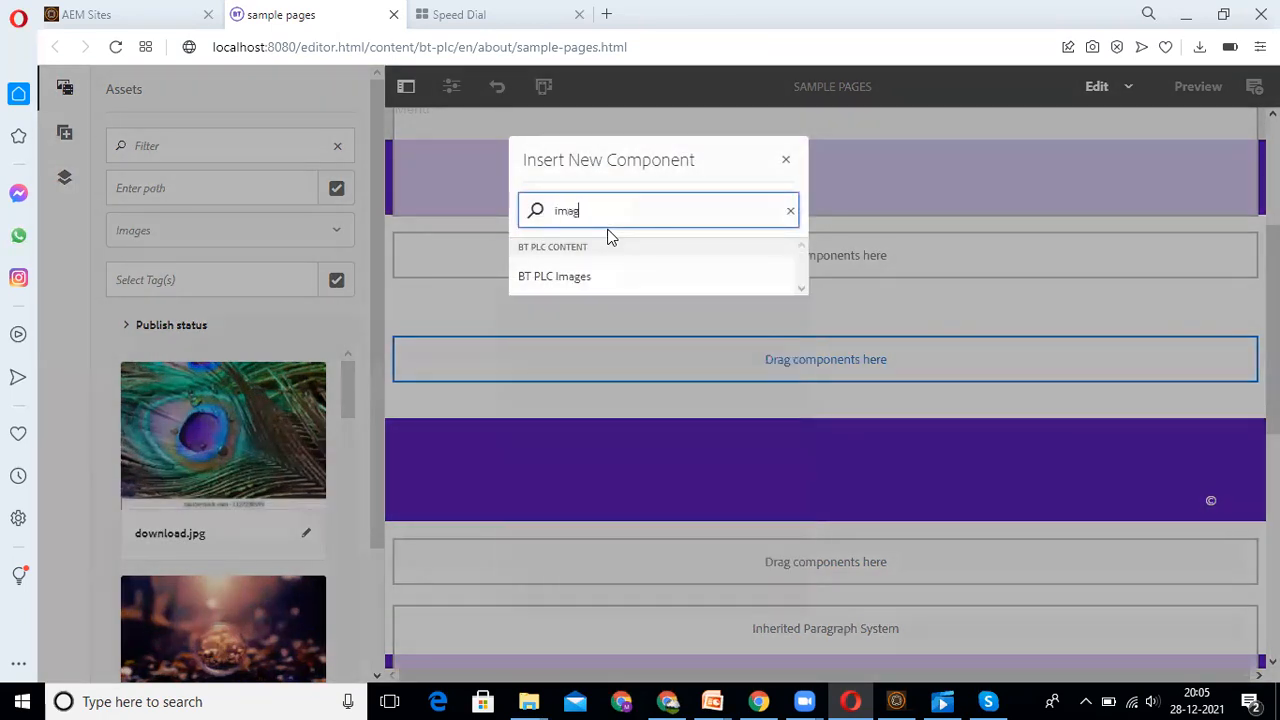
text(es)
click(620, 284)
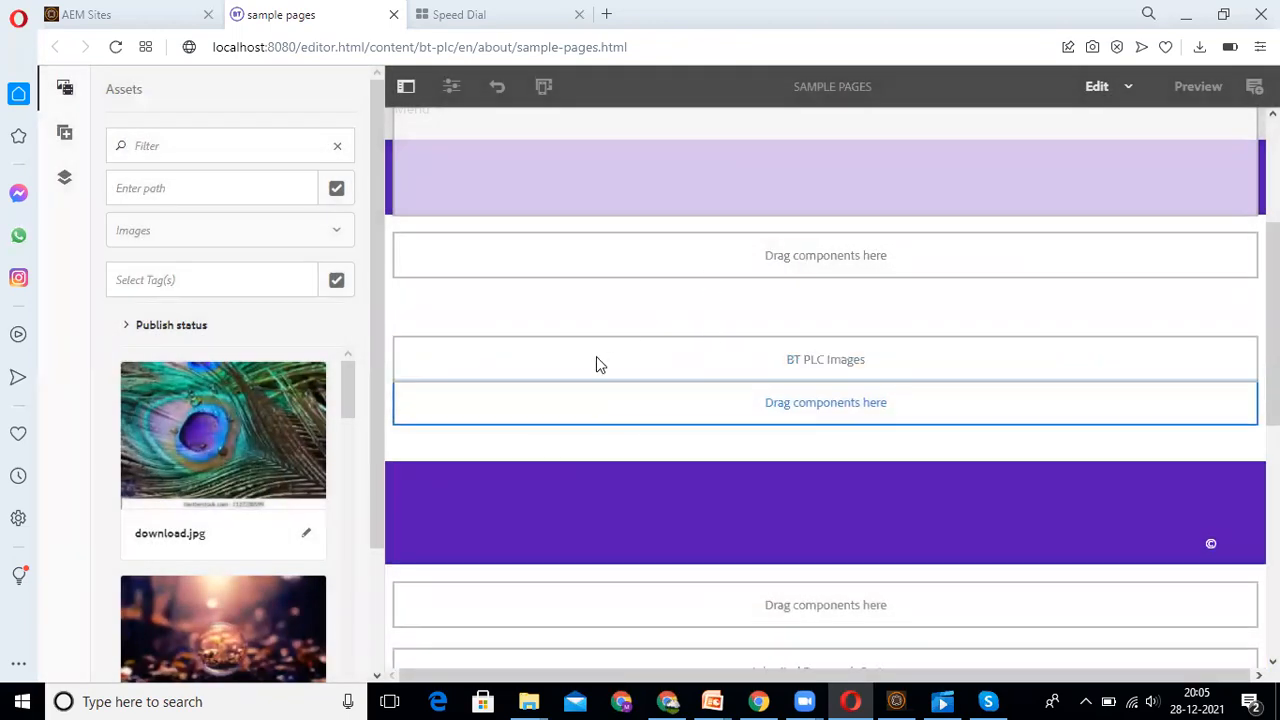
- Configure the BT PLC Images component with images (1).jpg as both desktop and mobile image, save it and review the result
click(423, 319)
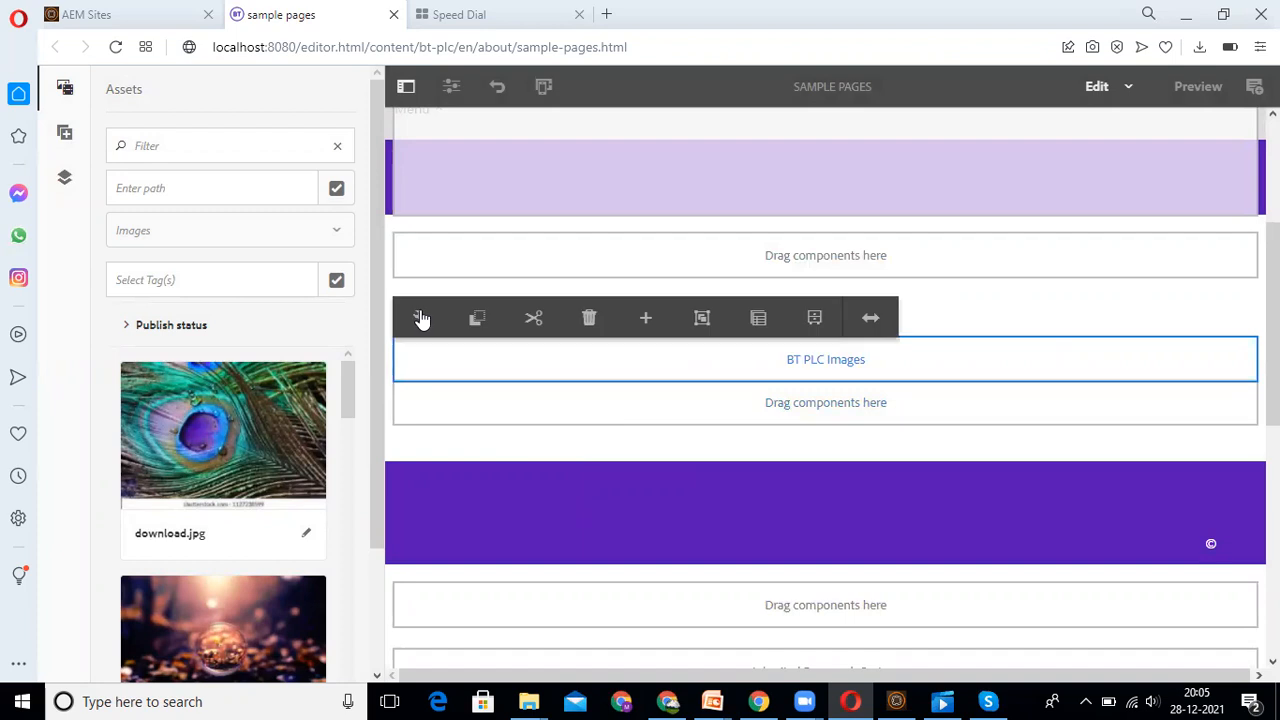
click(422, 319)
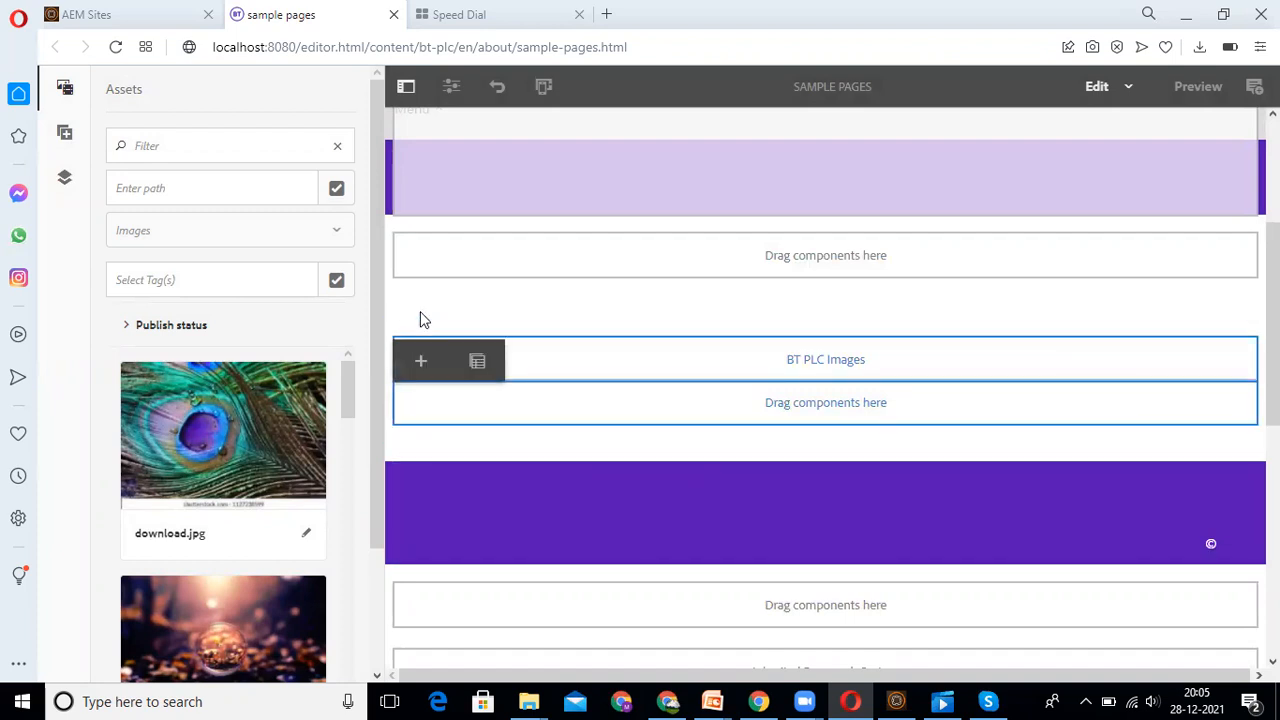
click(421, 313)
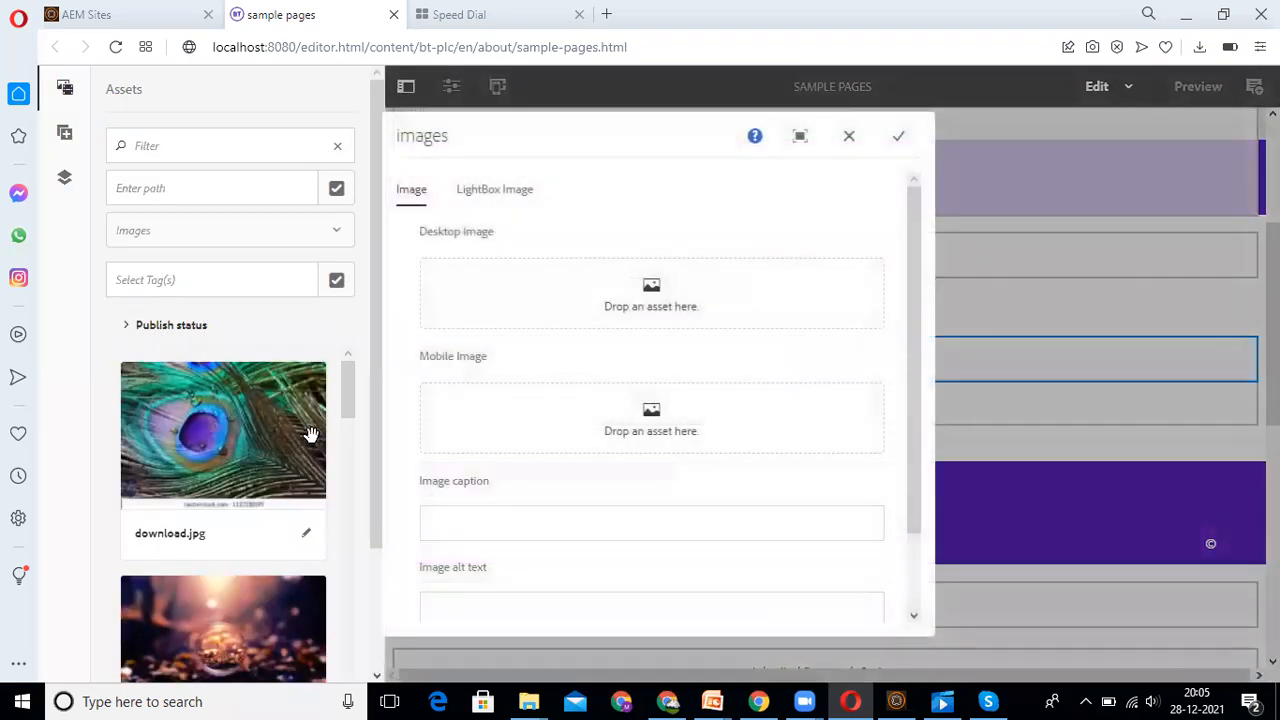
scroll(281, 494, down, 6)
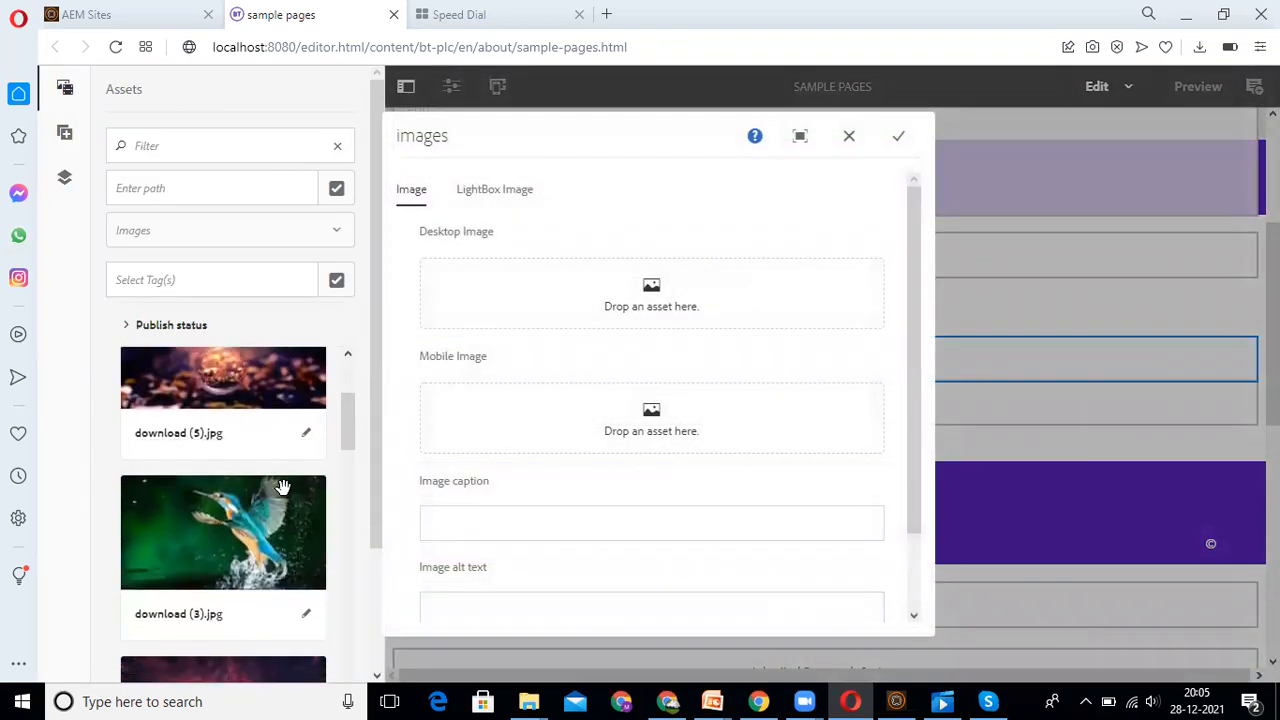
scroll(281, 494, down, 3)
drag(234, 534, 651, 300)
drag(209, 523, 600, 535)
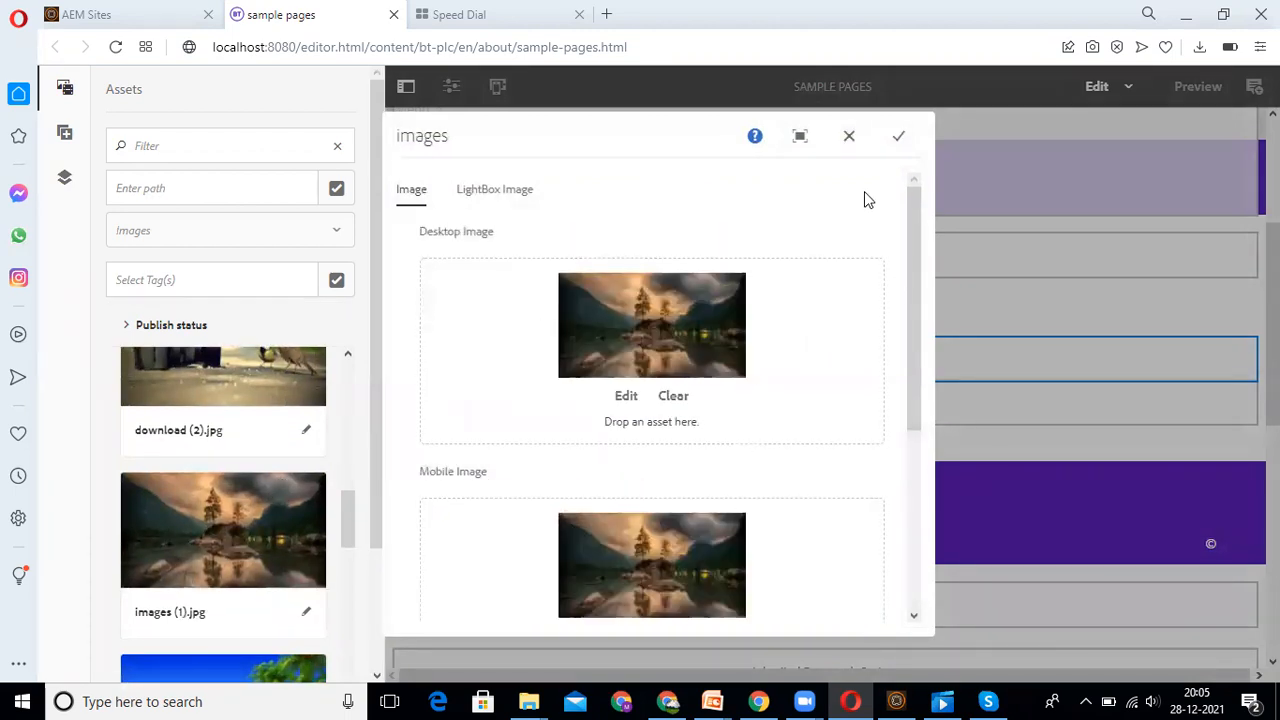
click(900, 135)
scroll(1117, 365, down, 3)
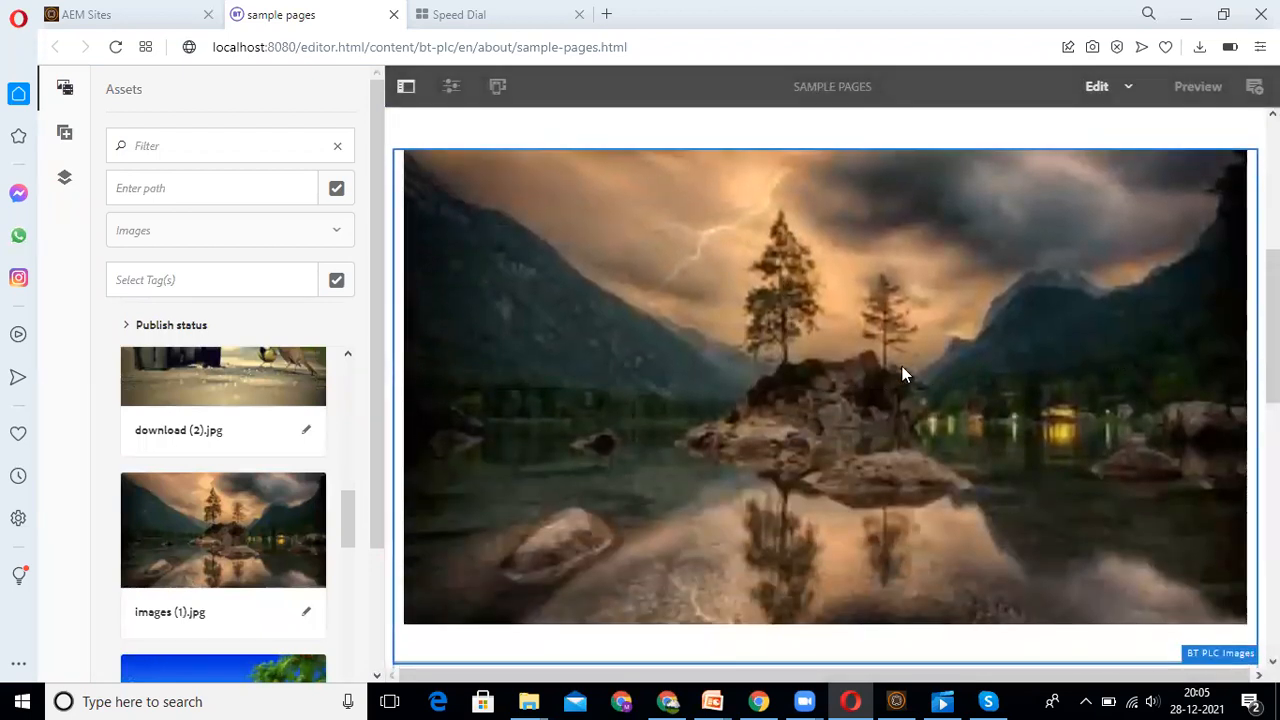
scroll(898, 340, down, 2)
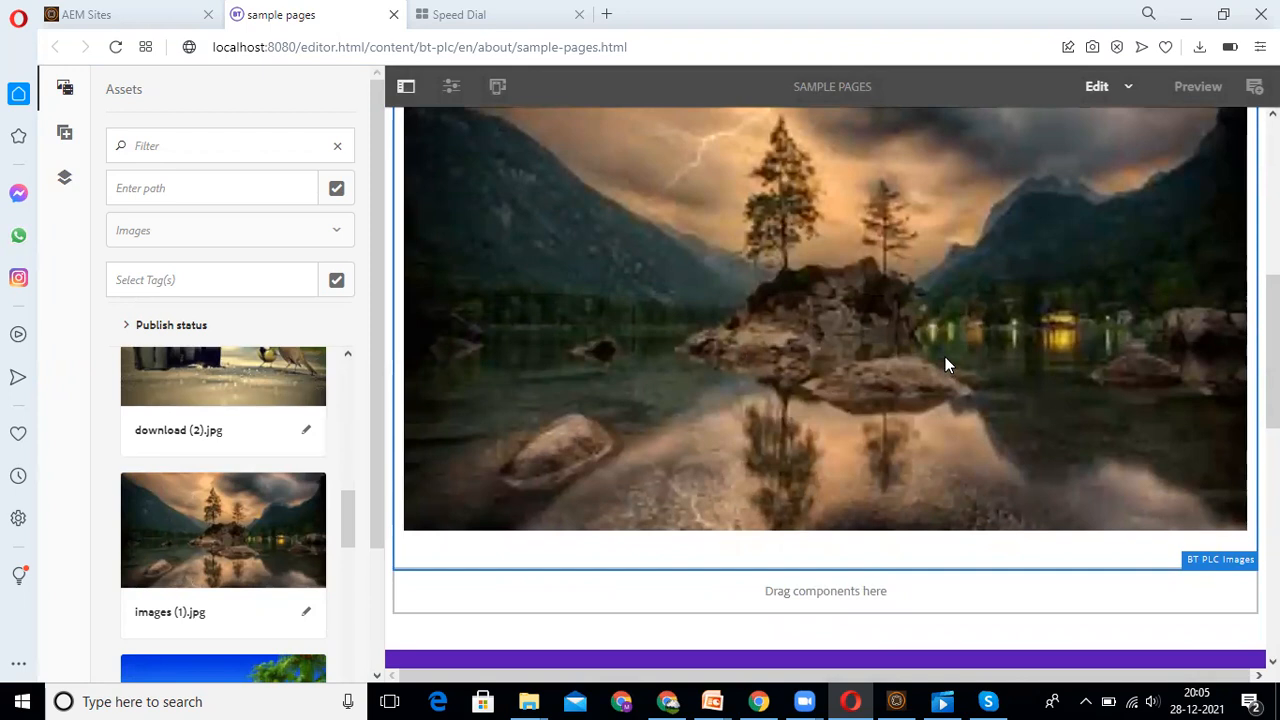
scroll(945, 357, down, 4)
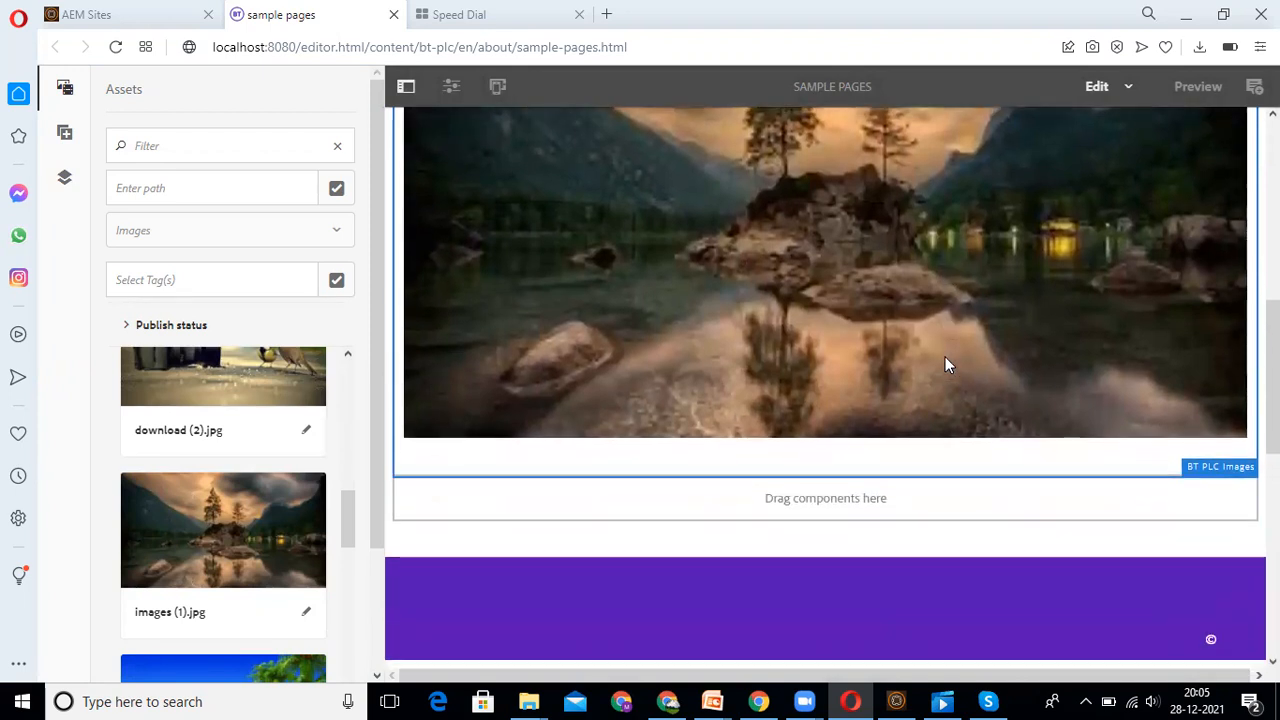
- Find the heading component and insert BT PLC Heading Bar into the empty container below the image
click(418, 390)
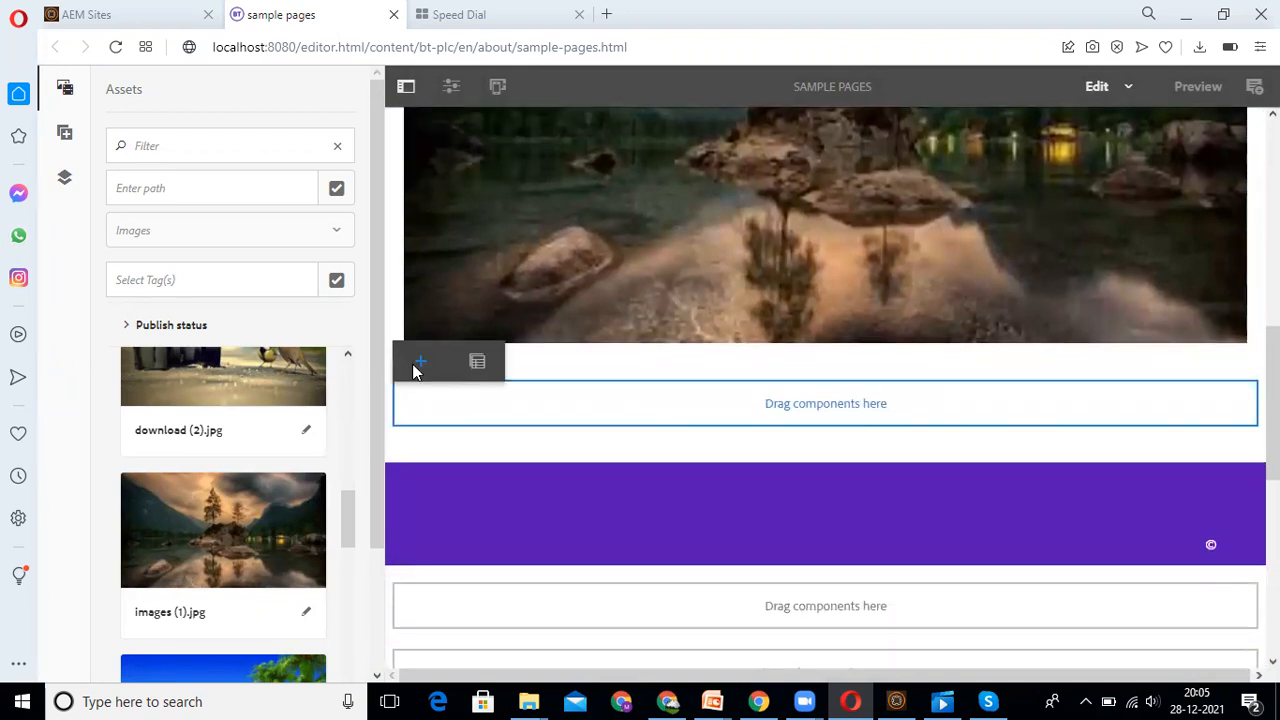
click(417, 365)
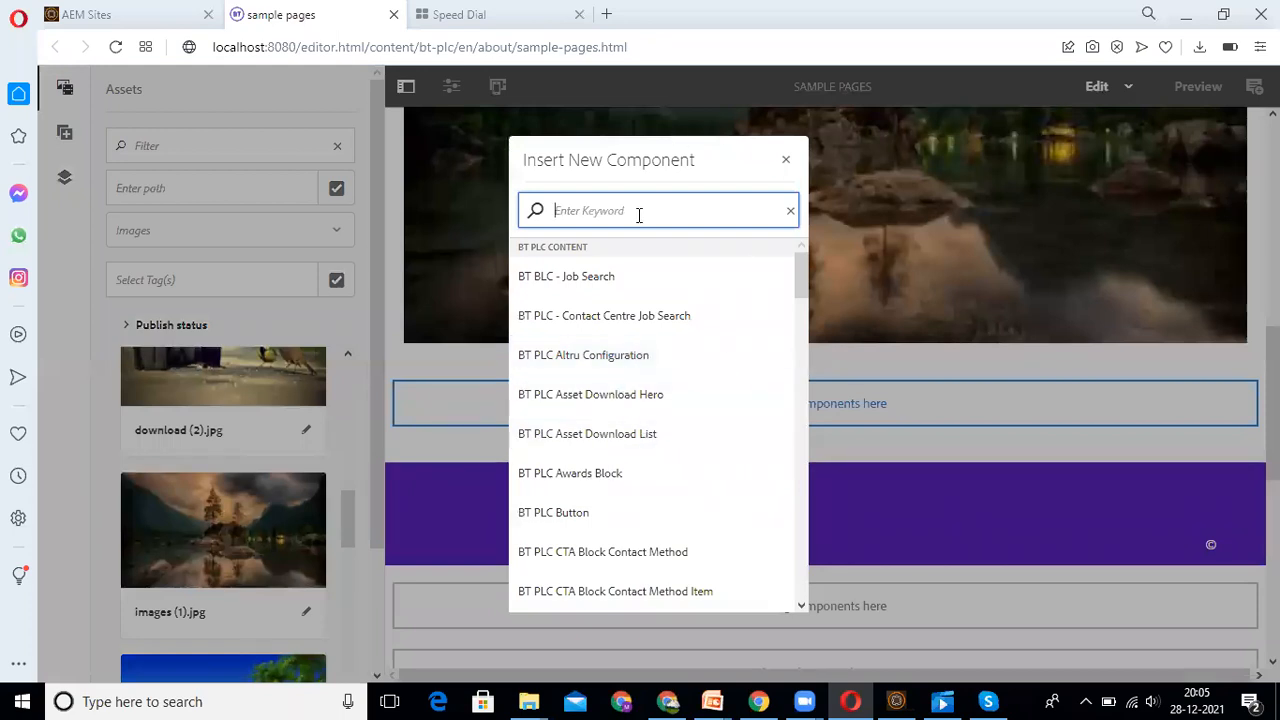
text(heading)
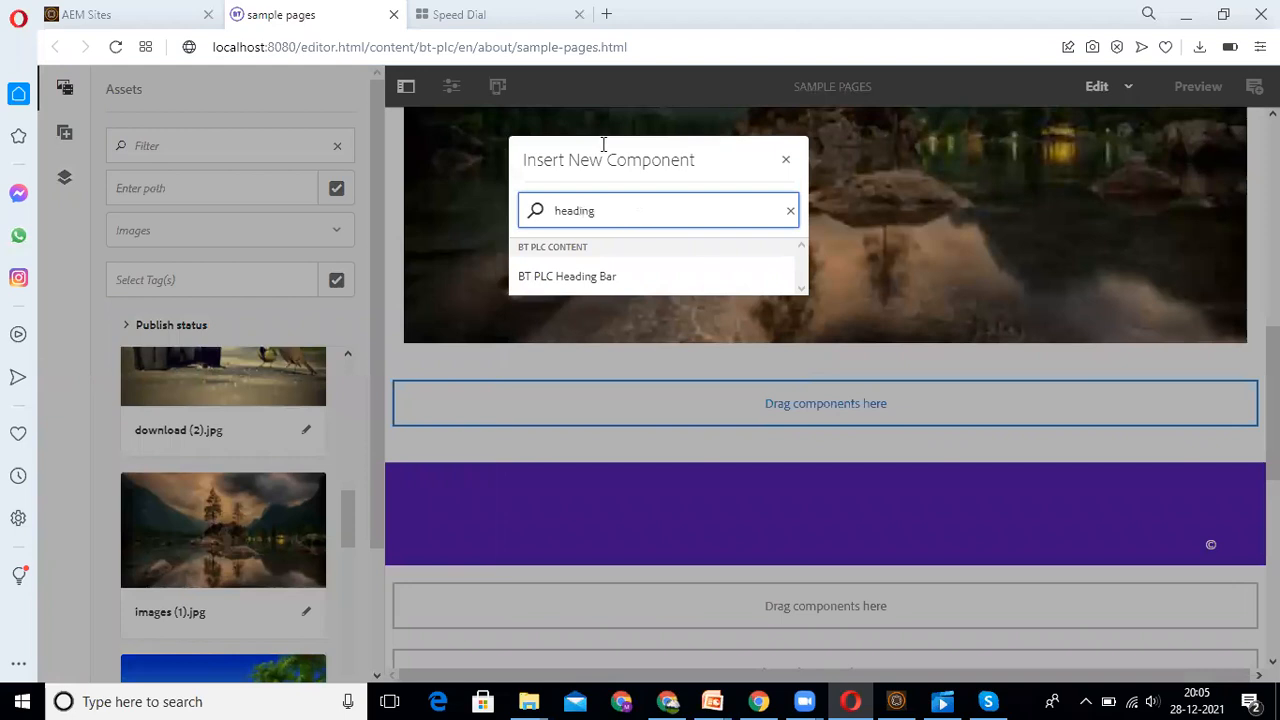
click(632, 287)
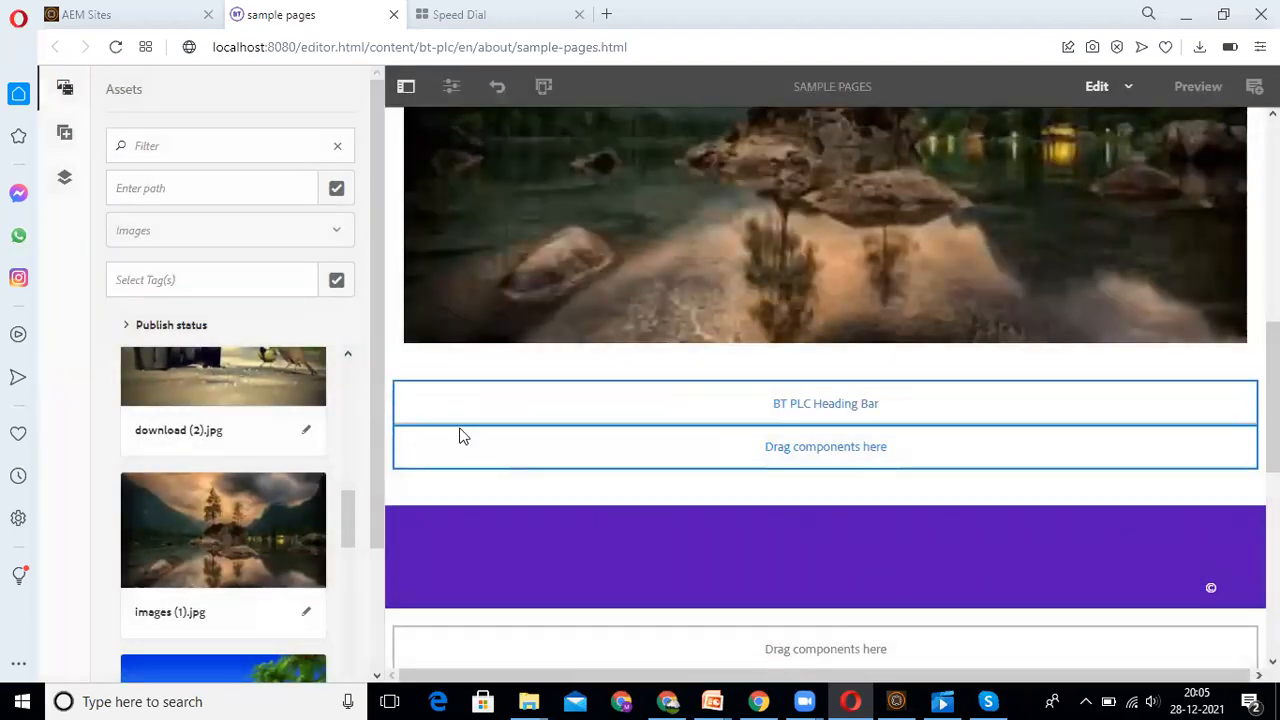
- Configure the heading bar with the title "if you take responsiblity you will go to next level in your life" and save it
click(489, 405)
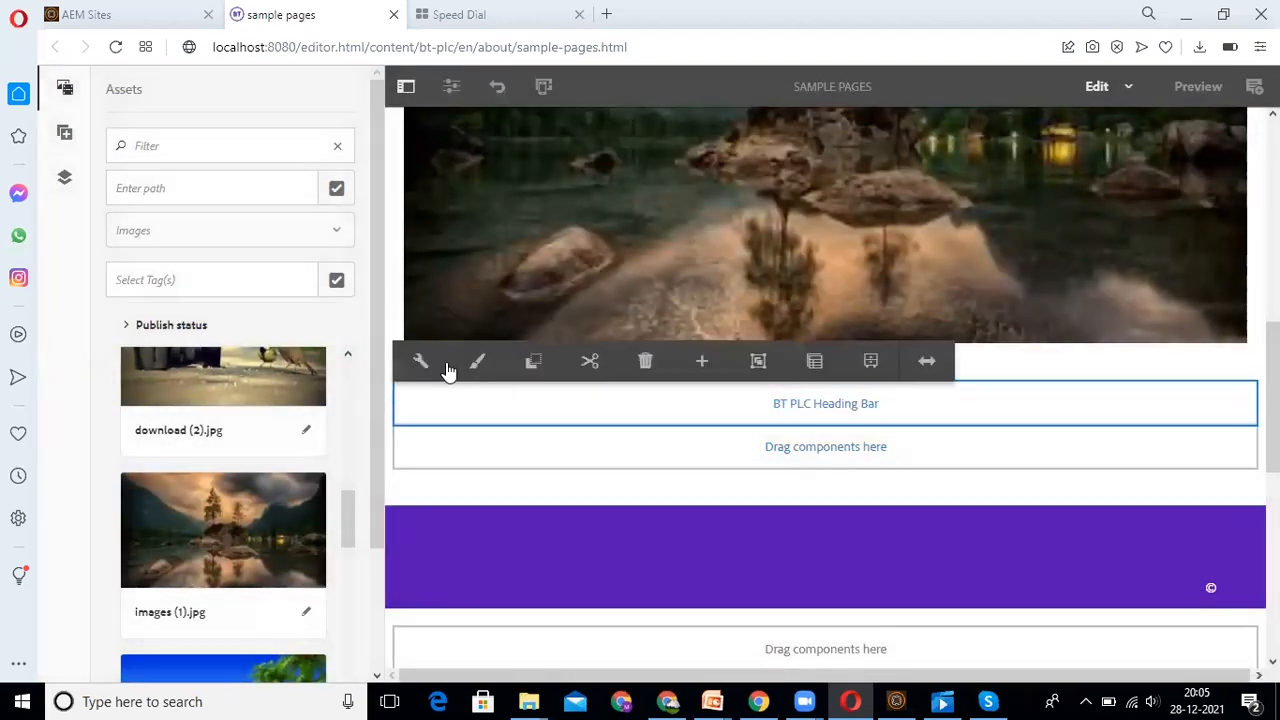
click(432, 372)
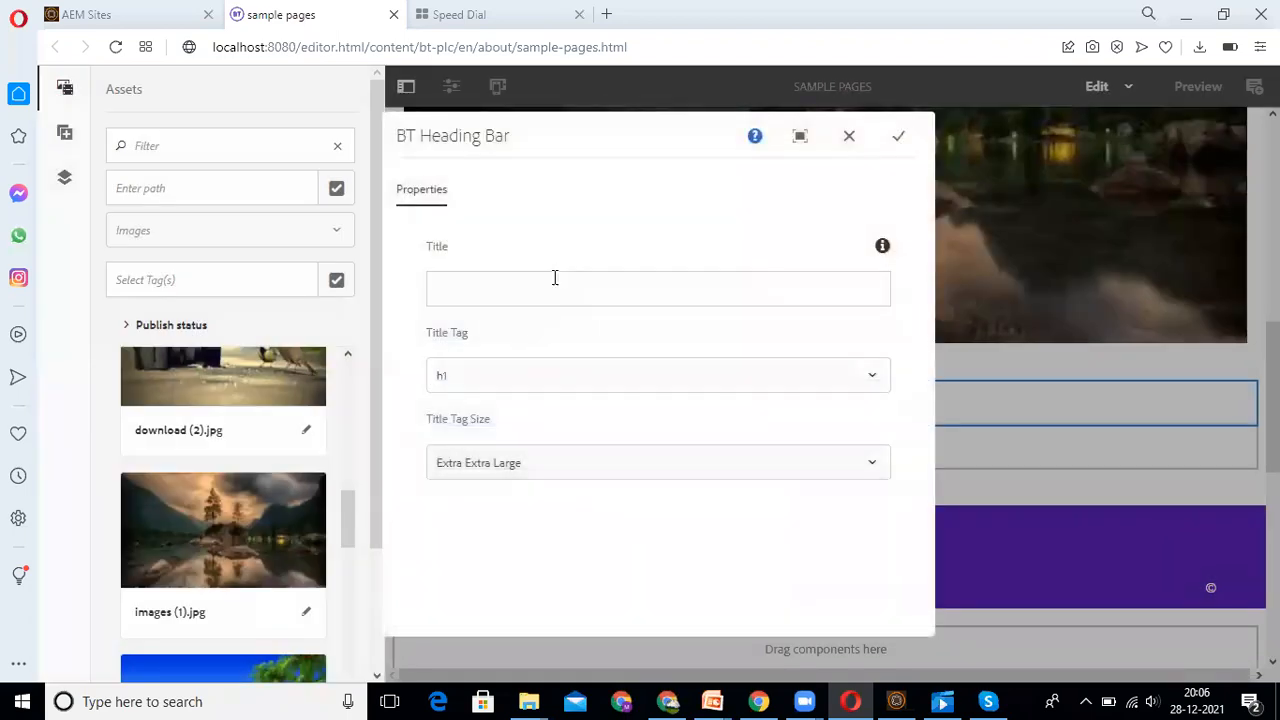
click(556, 286)
key(Down)
click(561, 289)
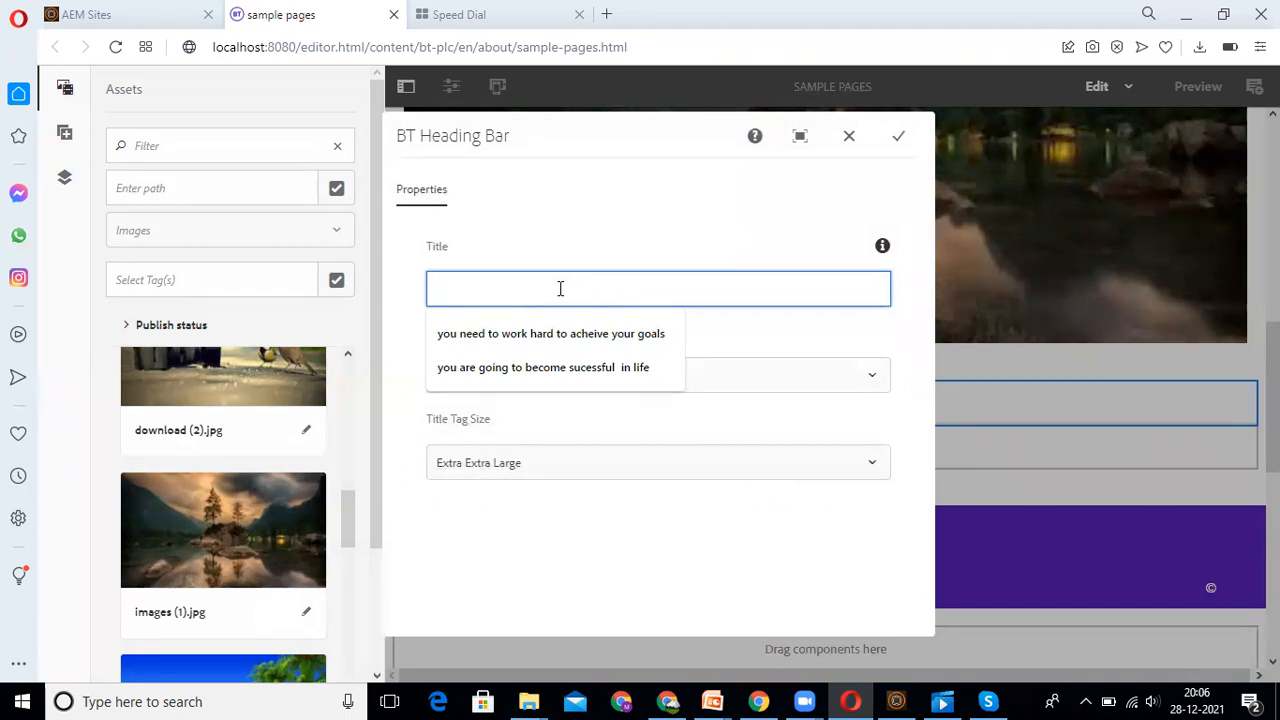
text(yo)
key(BackSpace)
key(BackSpace)
key(BackSpace)
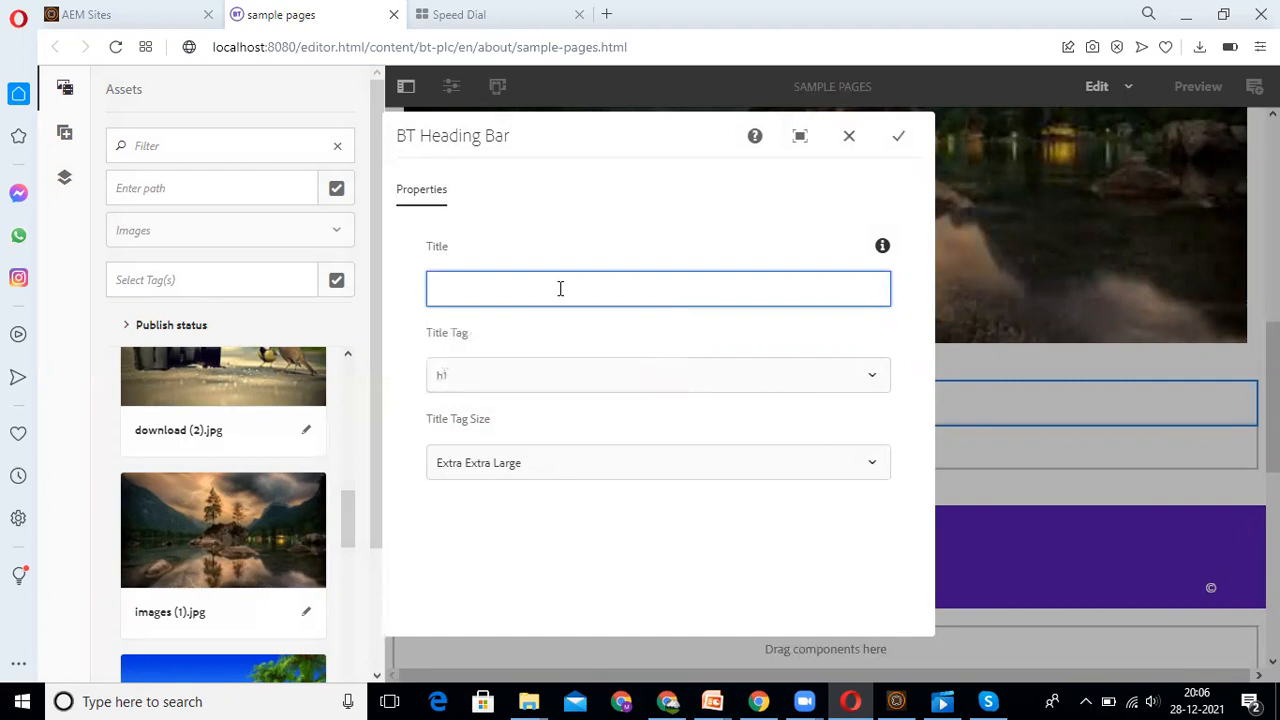
text(if you take responsiblity you will g)
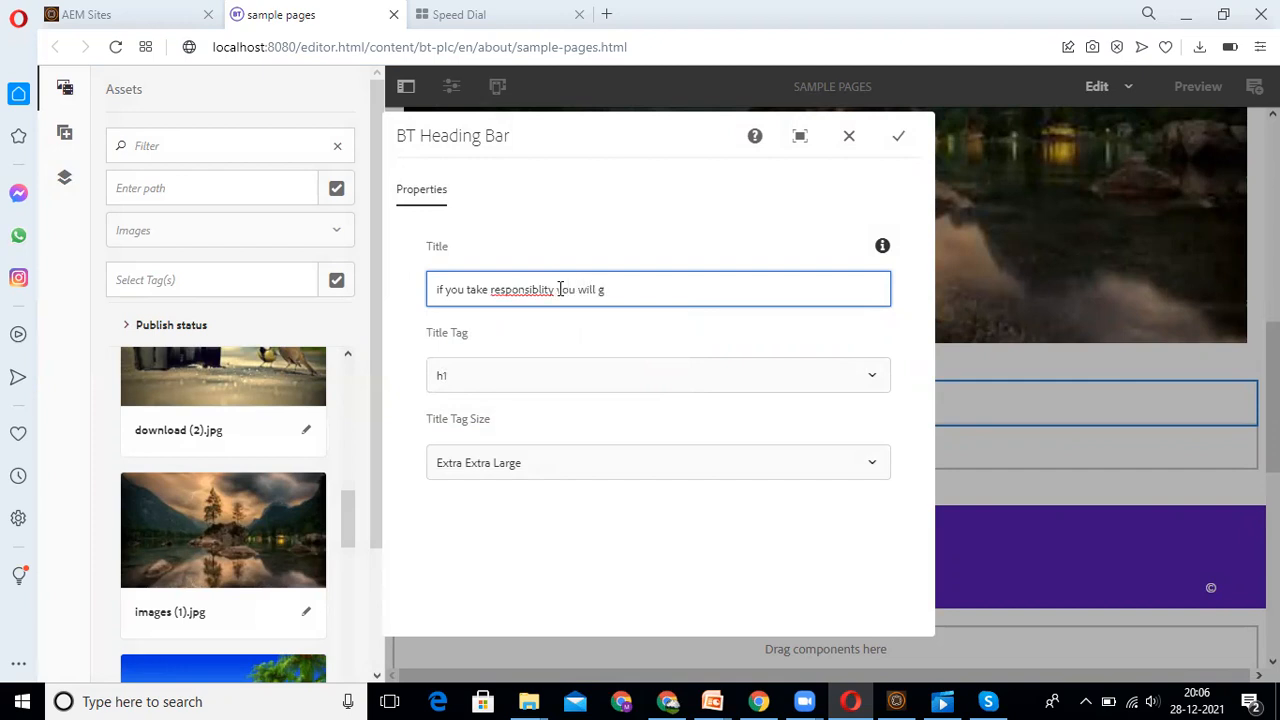
text(o to next level in your life)
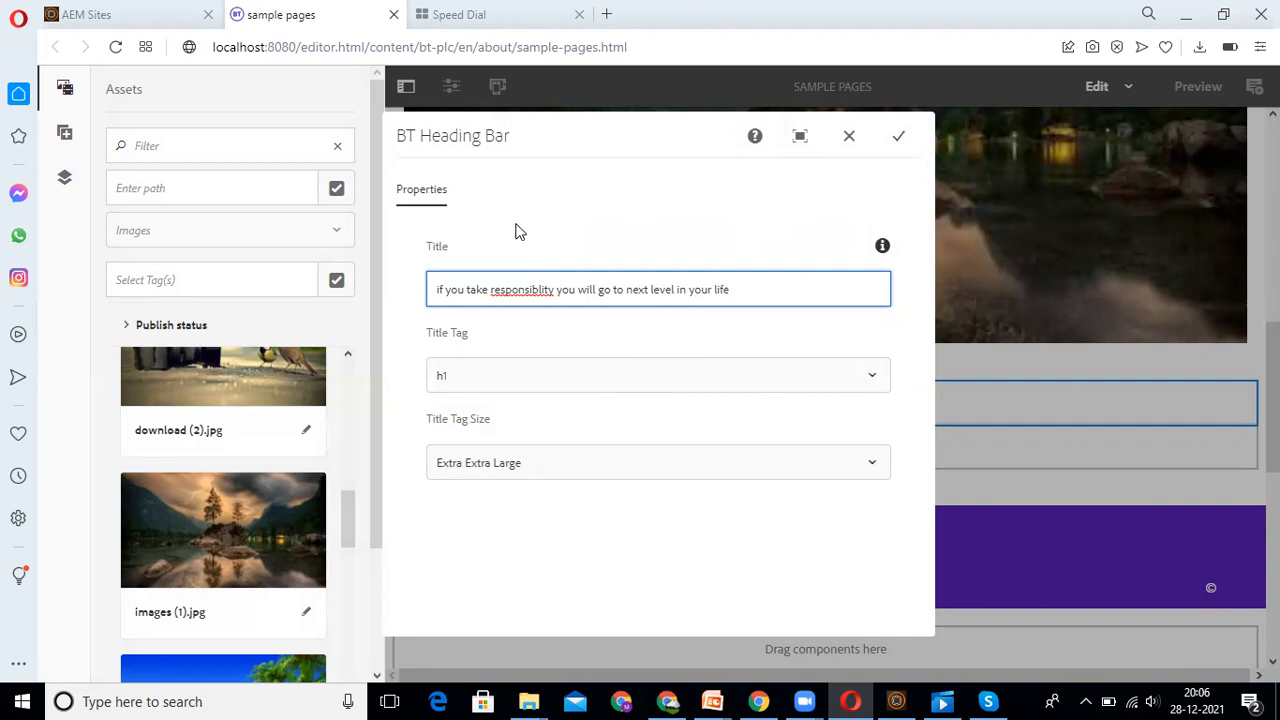
click(900, 143)
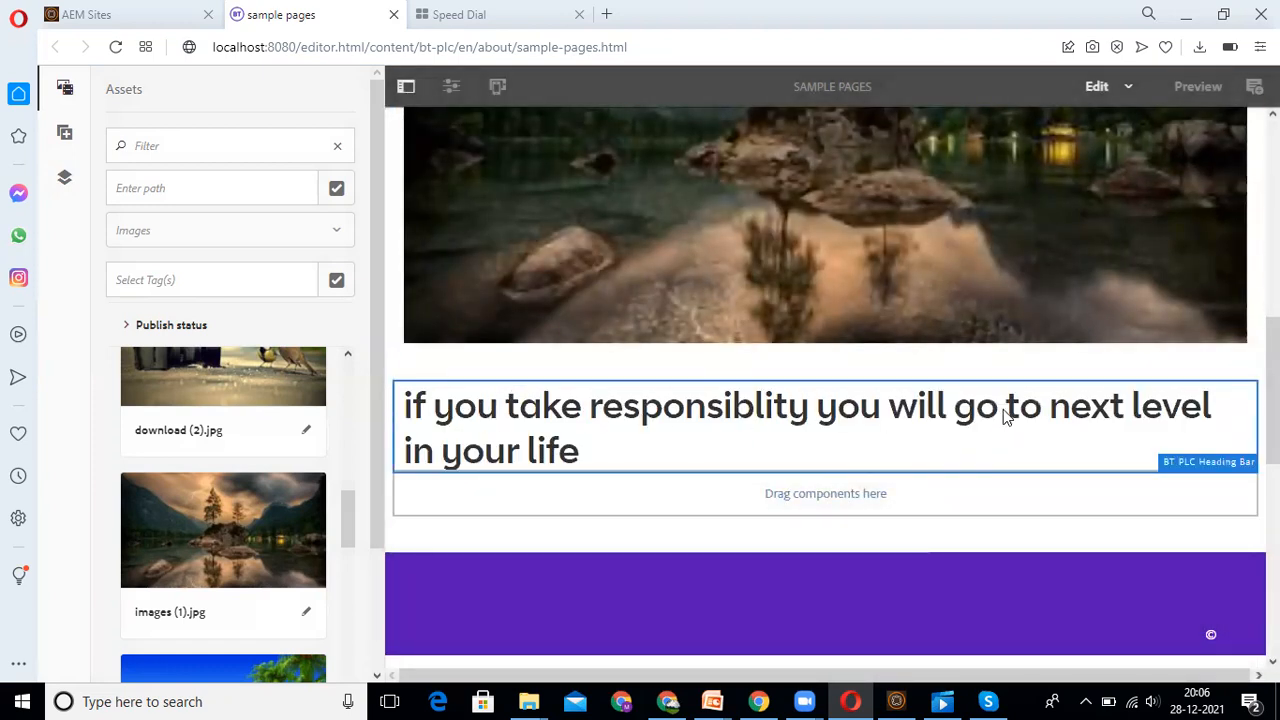
- In the heading bar's styles, try the left and center text alignments and settle on Align right
click(479, 375)
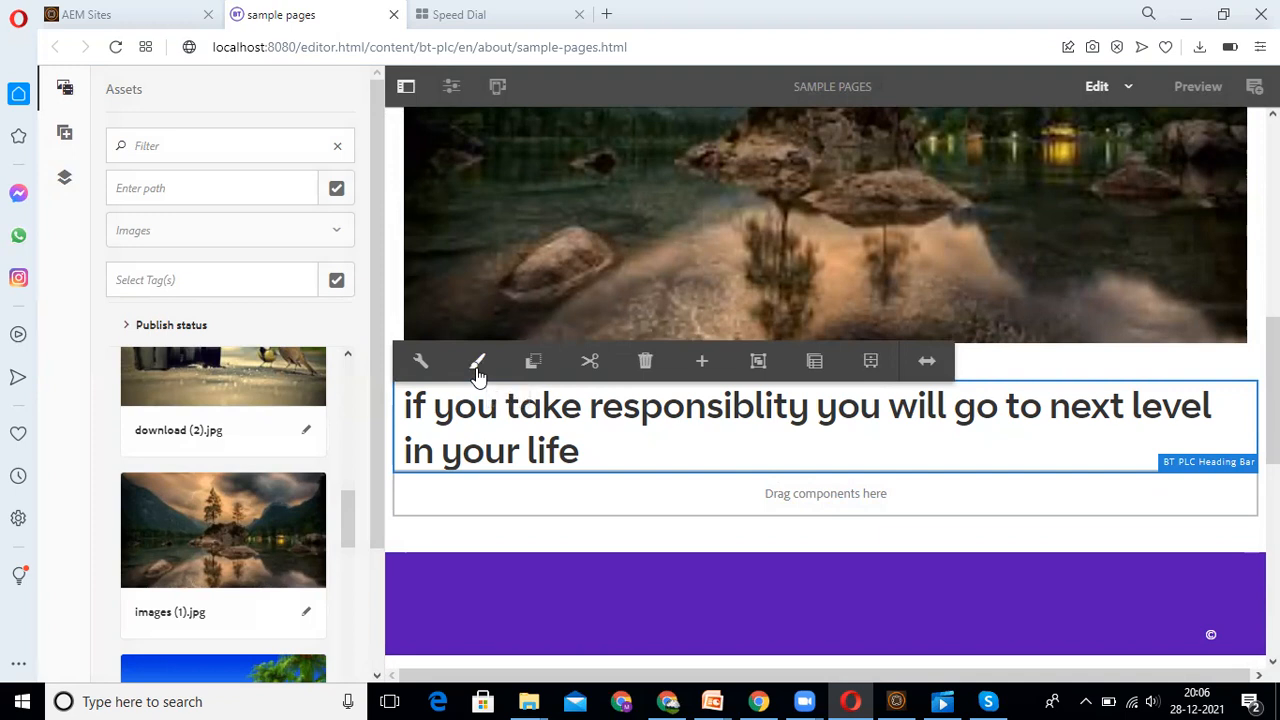
click(478, 368)
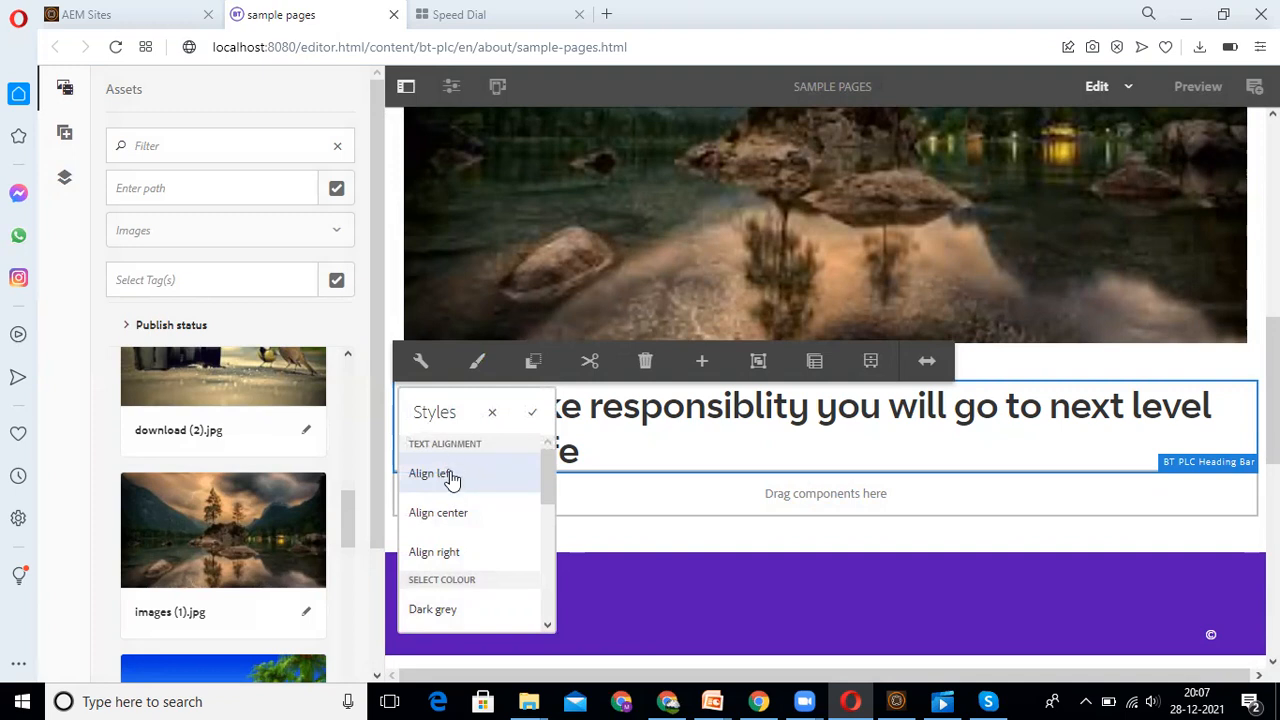
click(451, 478)
click(465, 527)
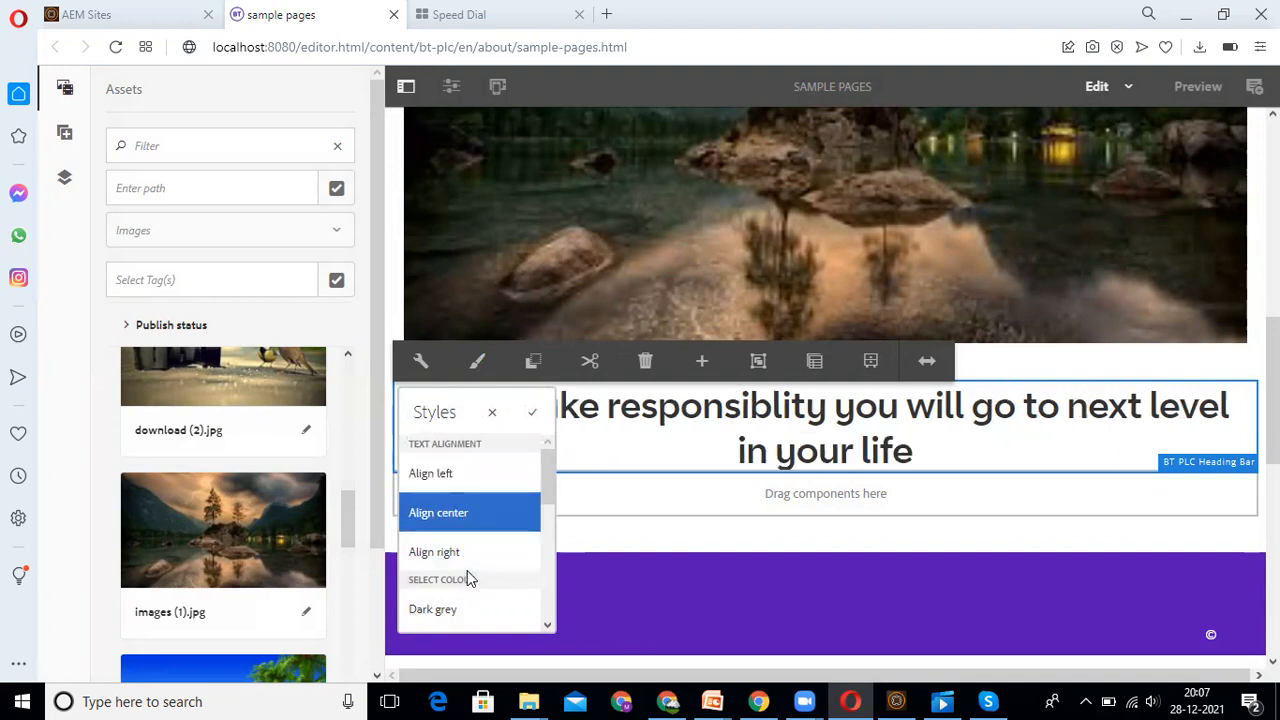
click(488, 552)
- Try several heading text colours, including Pink and White, choose Red and apply the styles
scroll(456, 549, down, 1)
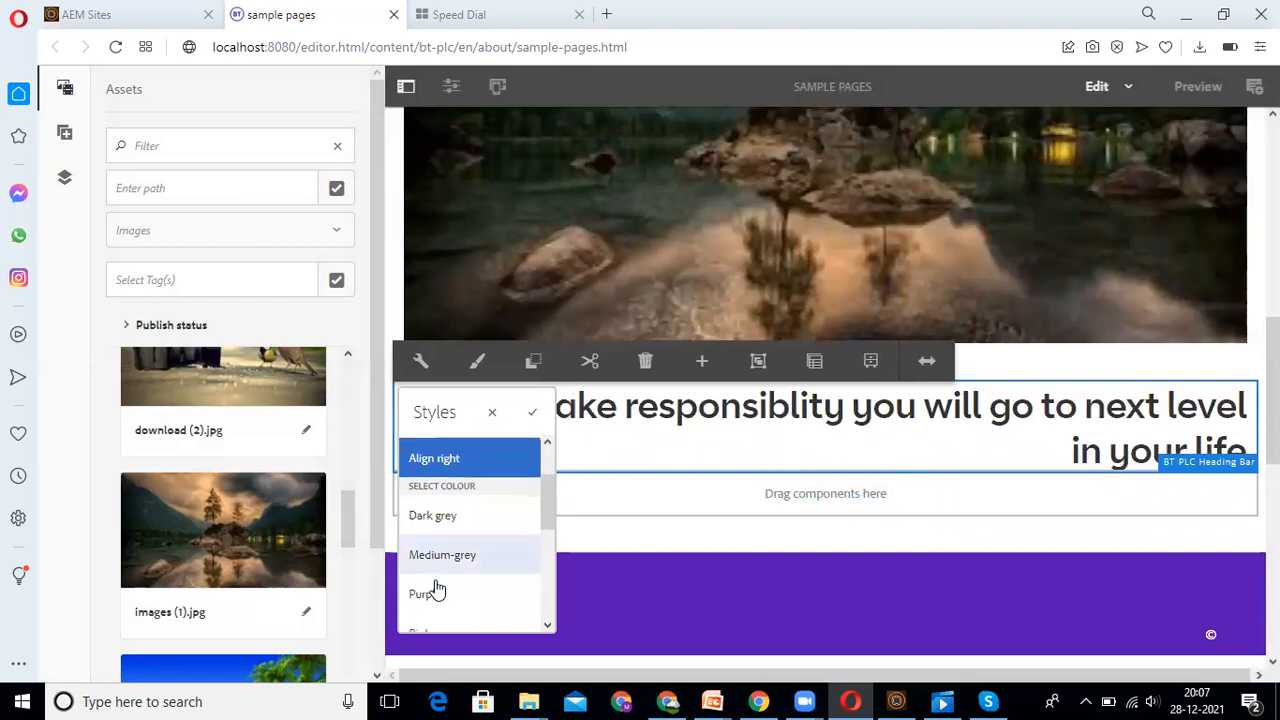
click(449, 535)
scroll(449, 540, down, 2)
click(445, 499)
key(Down)
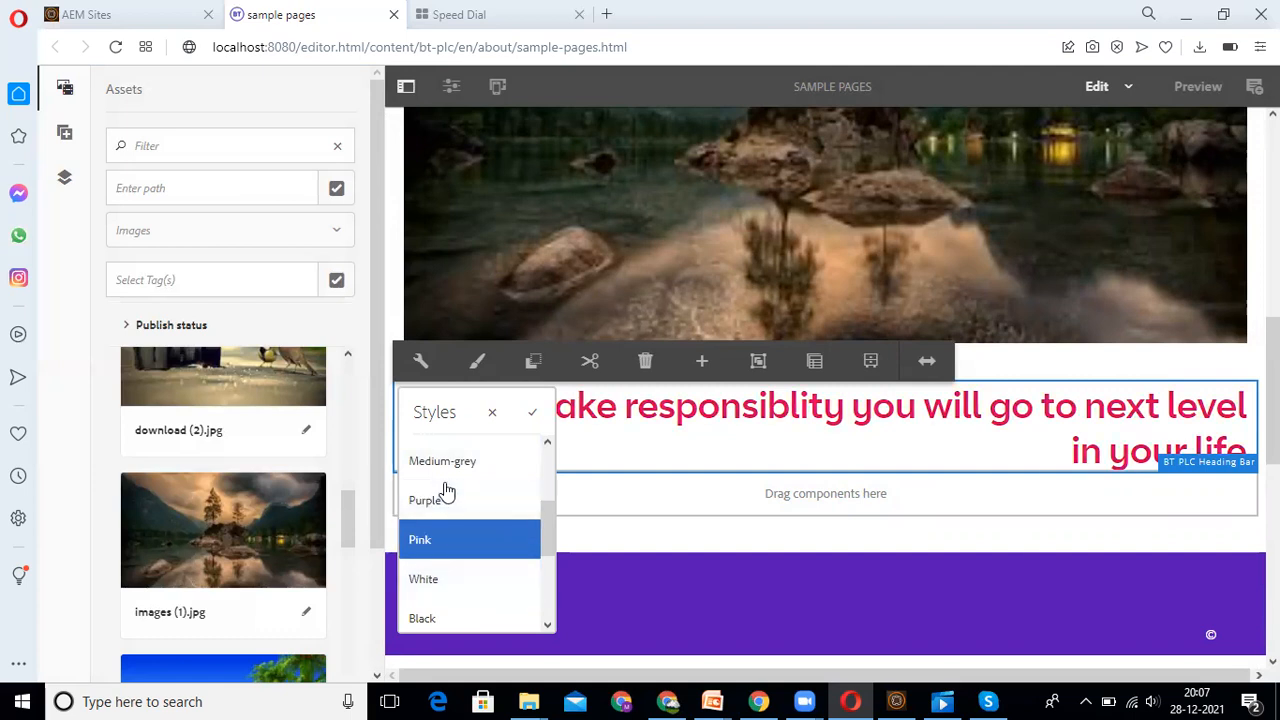
key(Down)
key(Down)
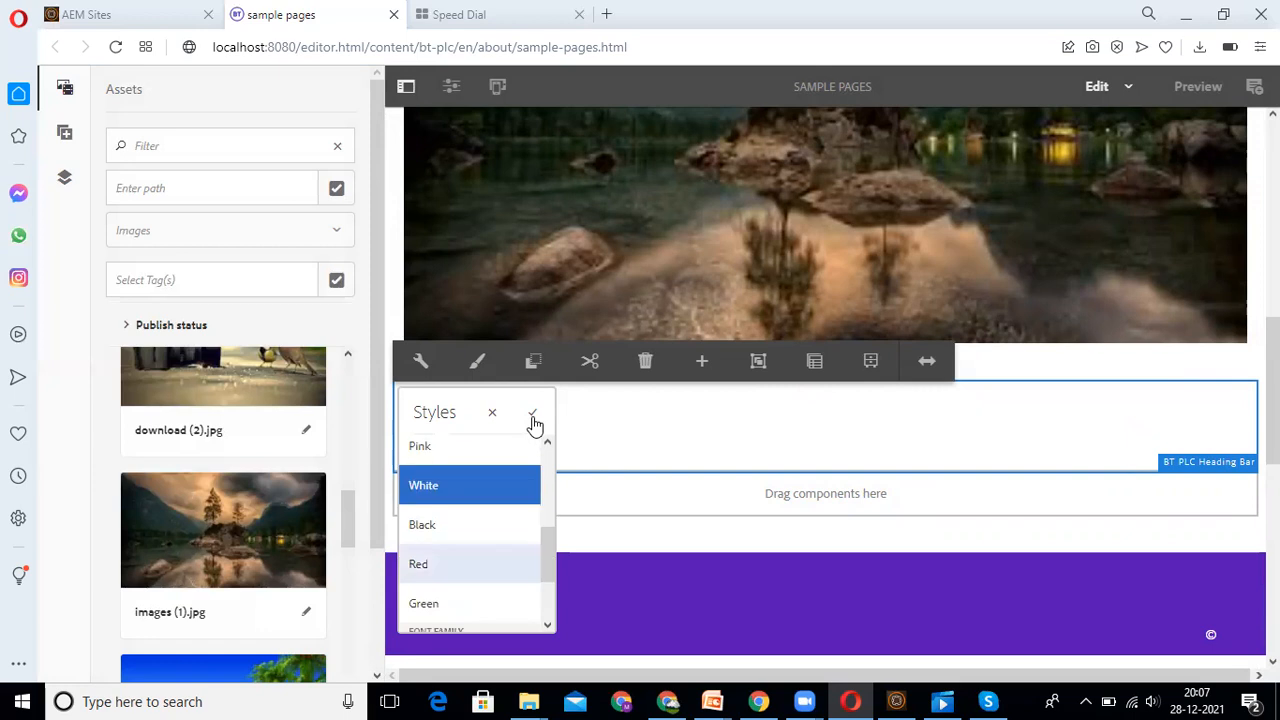
key(Down)
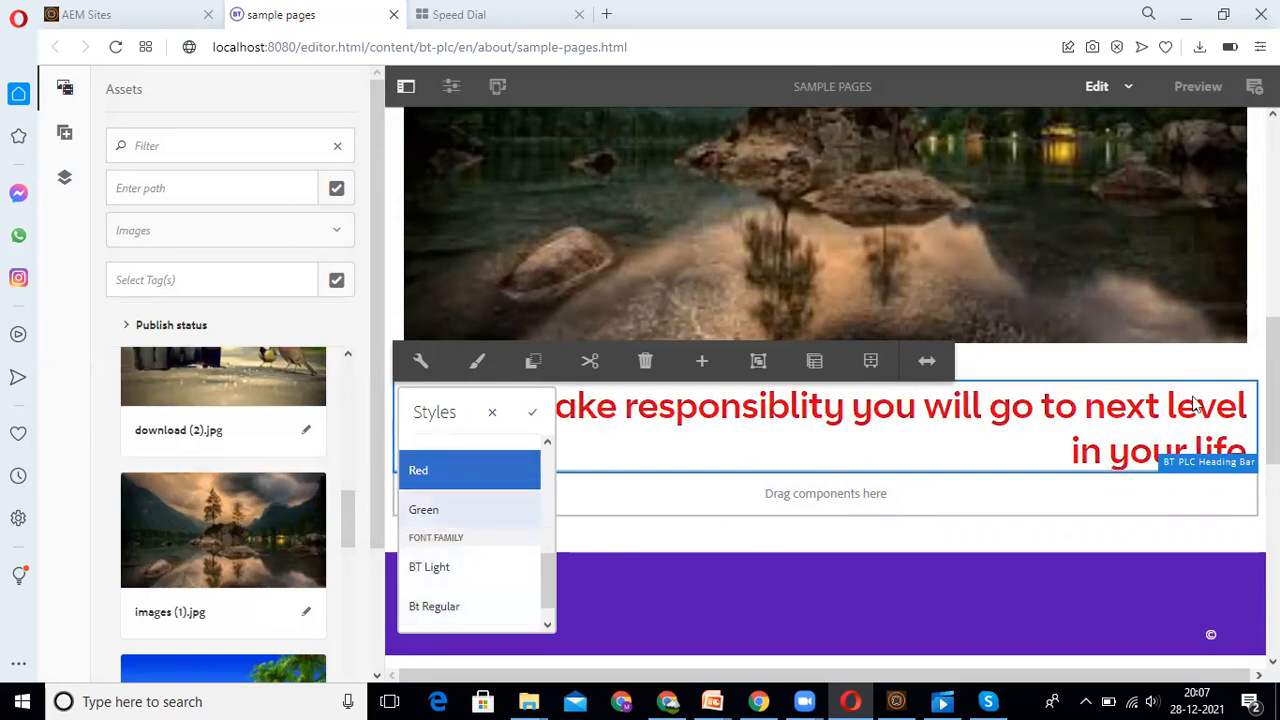
scroll(470, 510, up, 1)
key(Return)
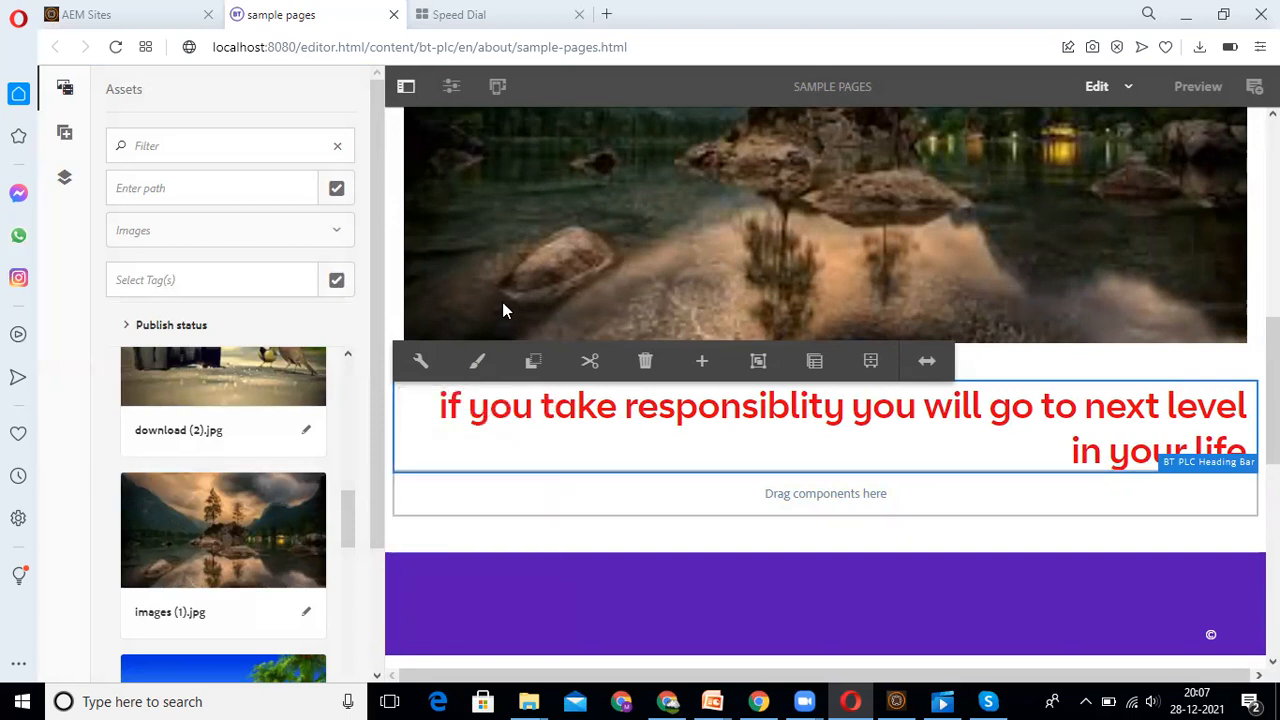
- View the sample page as published in a separate browser tab and review its header, image and heading
click(502, 216)
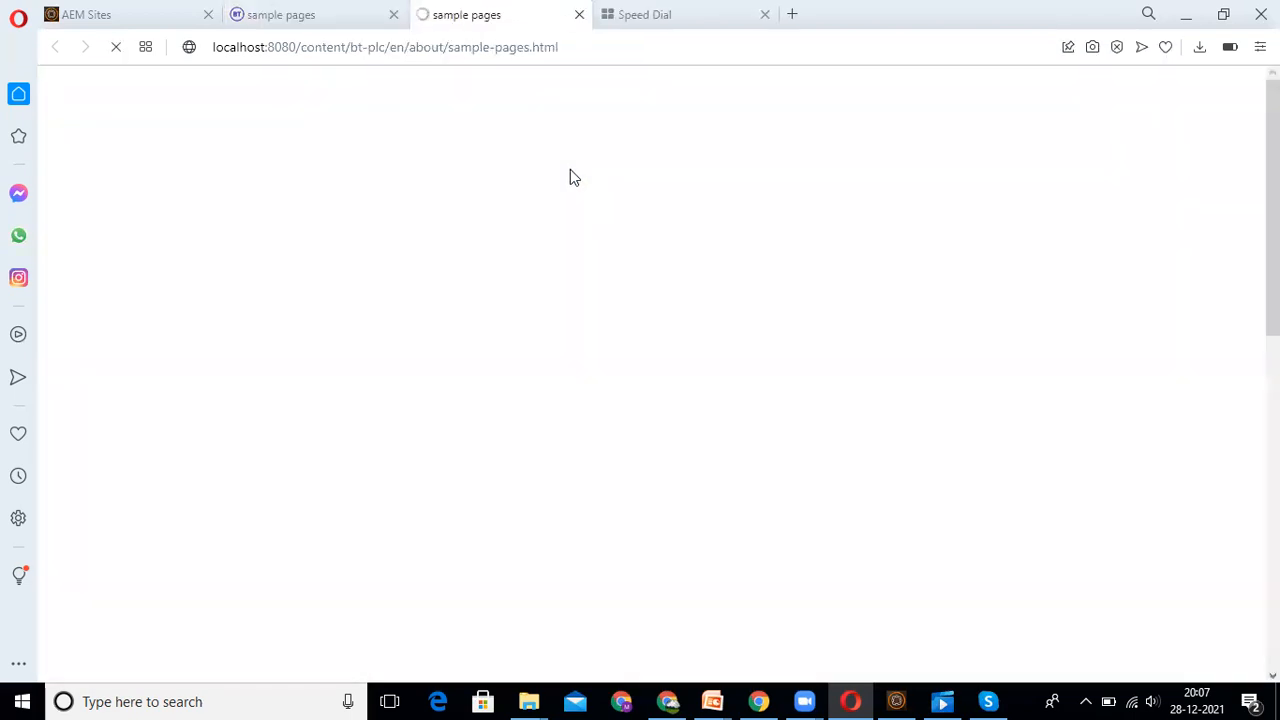
scroll(511, 391, down, 5)
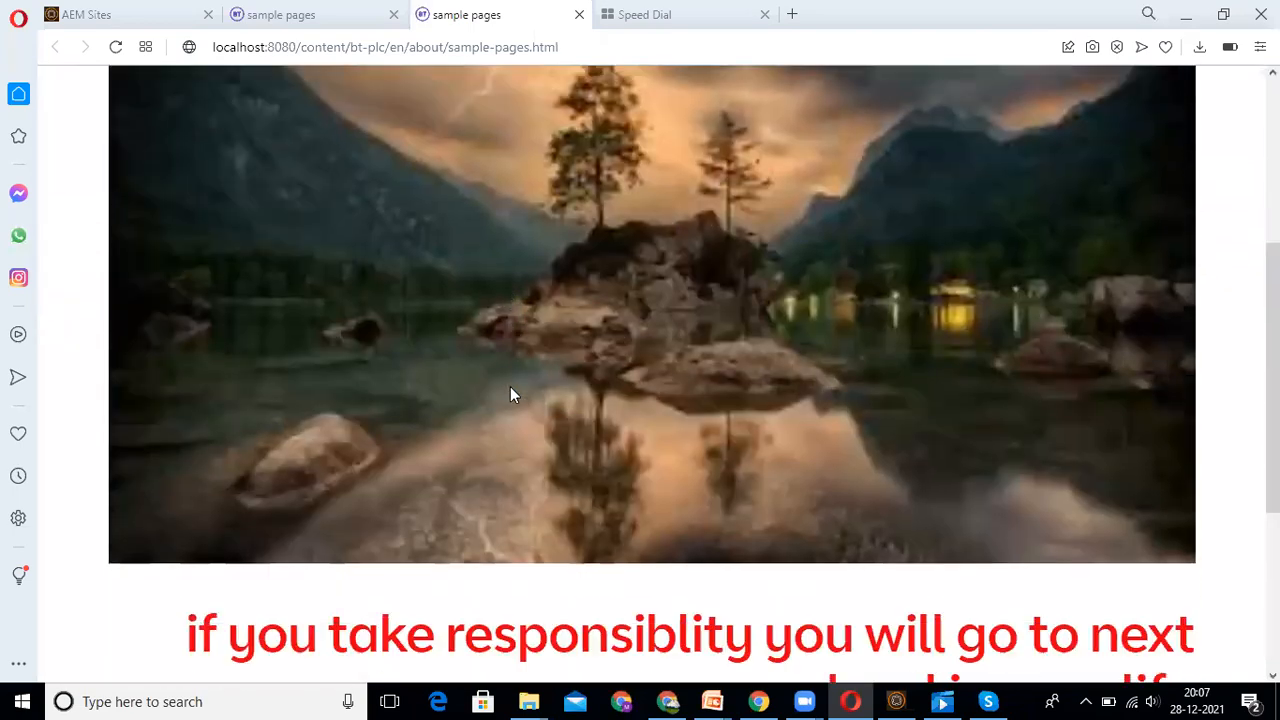
scroll(510, 386, up, 5)
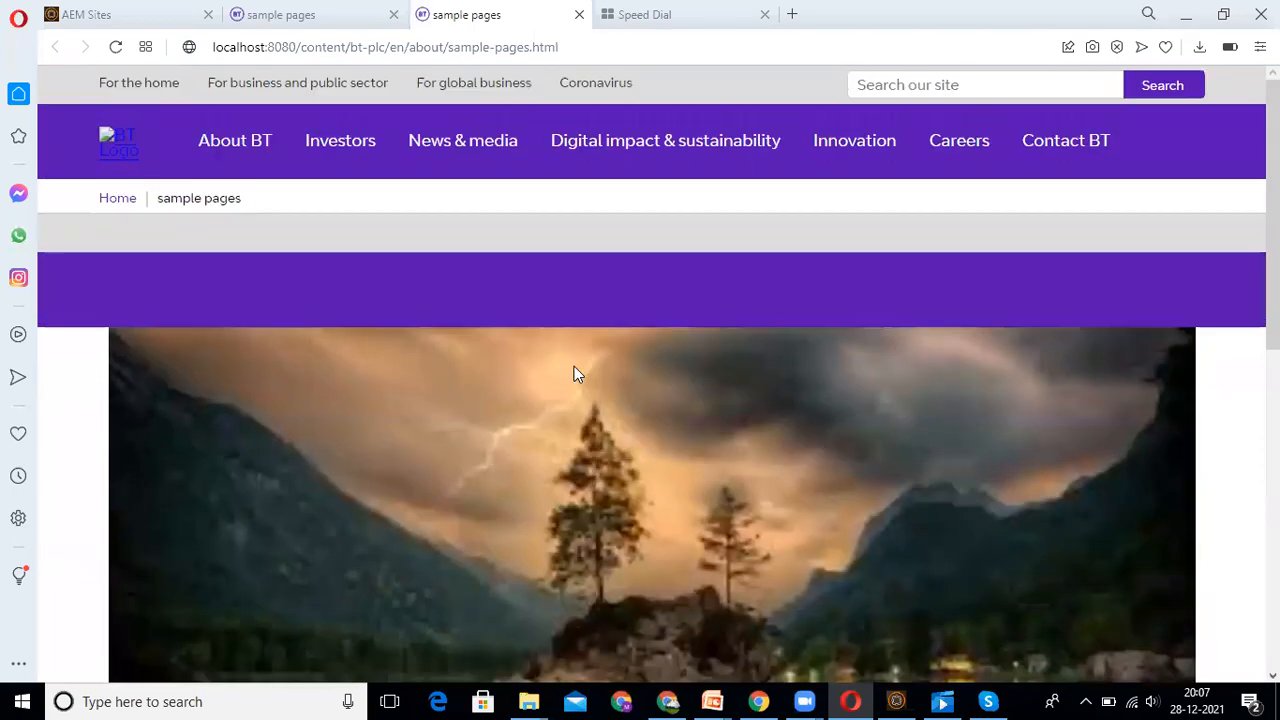